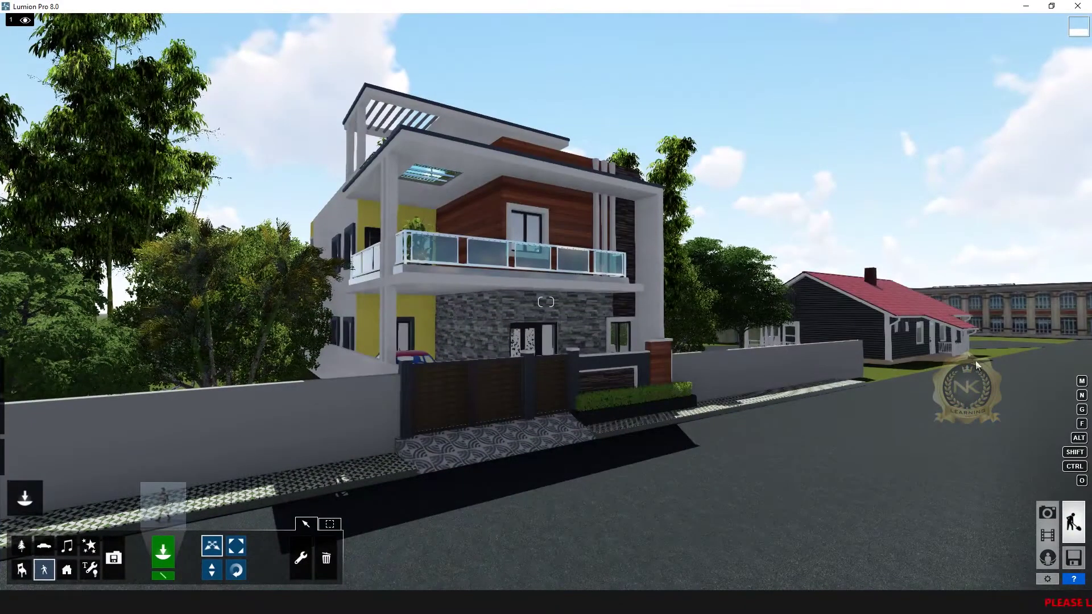
key(w)
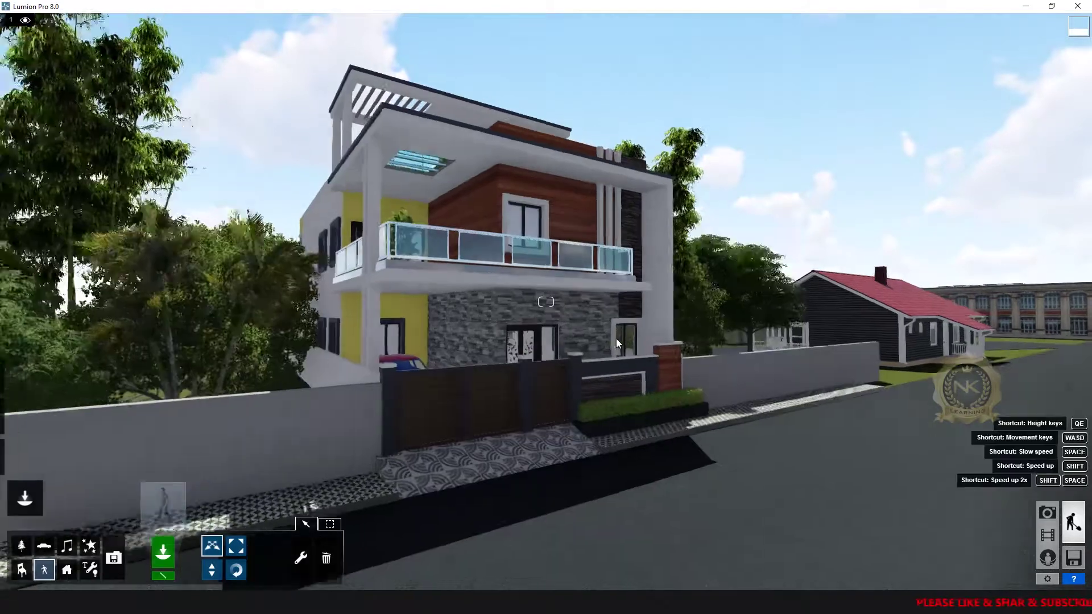
key(w)
right_drag(469, 274, 665, 424)
key(s)
key(s)
right_drag(640, 307, 522, 208)
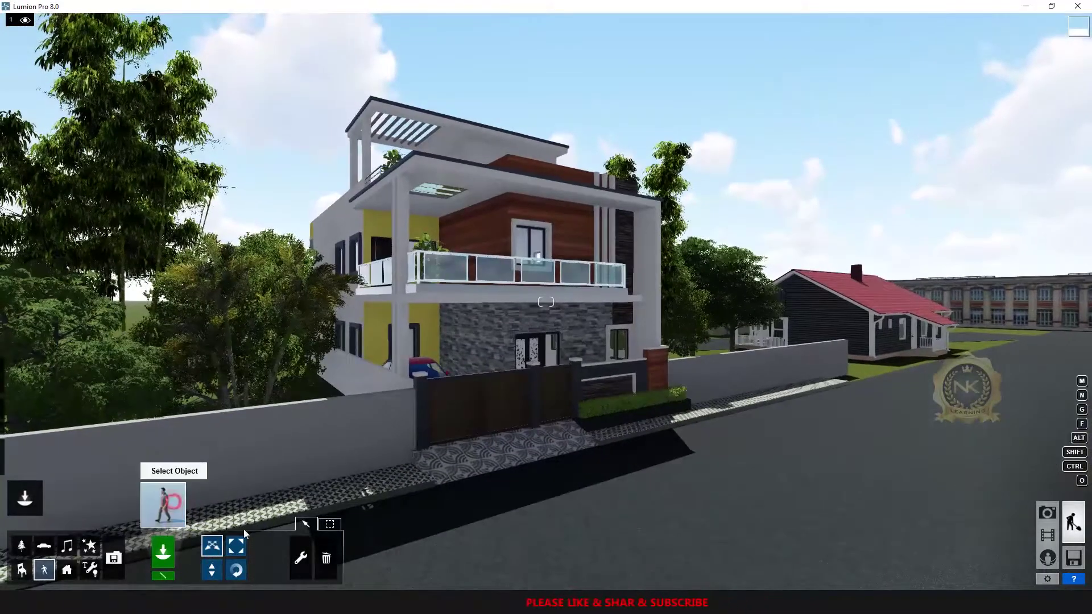
Step: Place the Man_Caucasian_0008_Walk character at the road edge in front of the main gate and rotate him to walk along the road
click(164, 507)
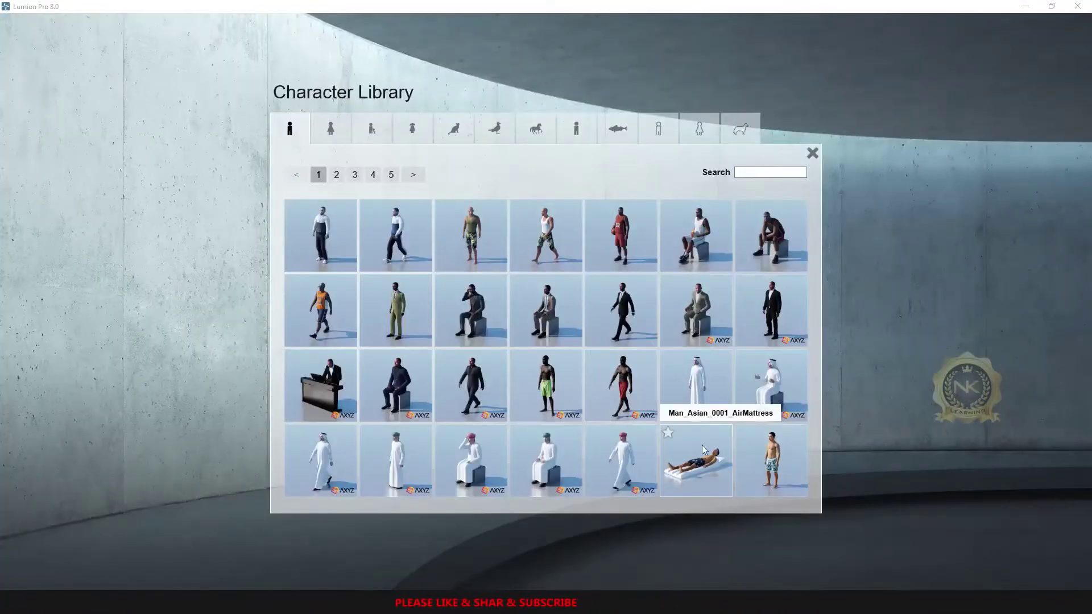
click(337, 175)
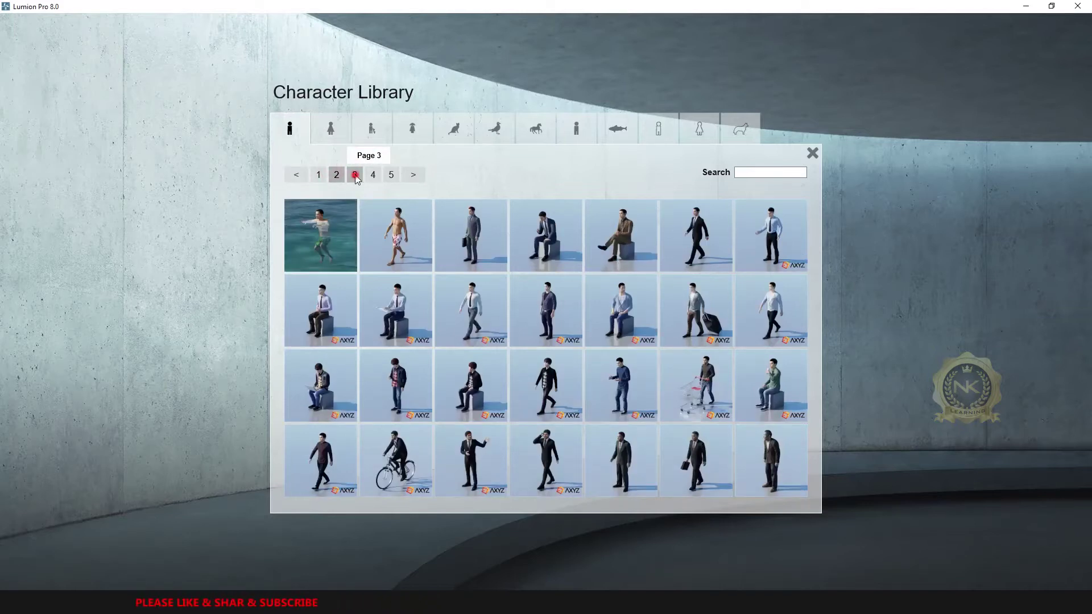
click(355, 177)
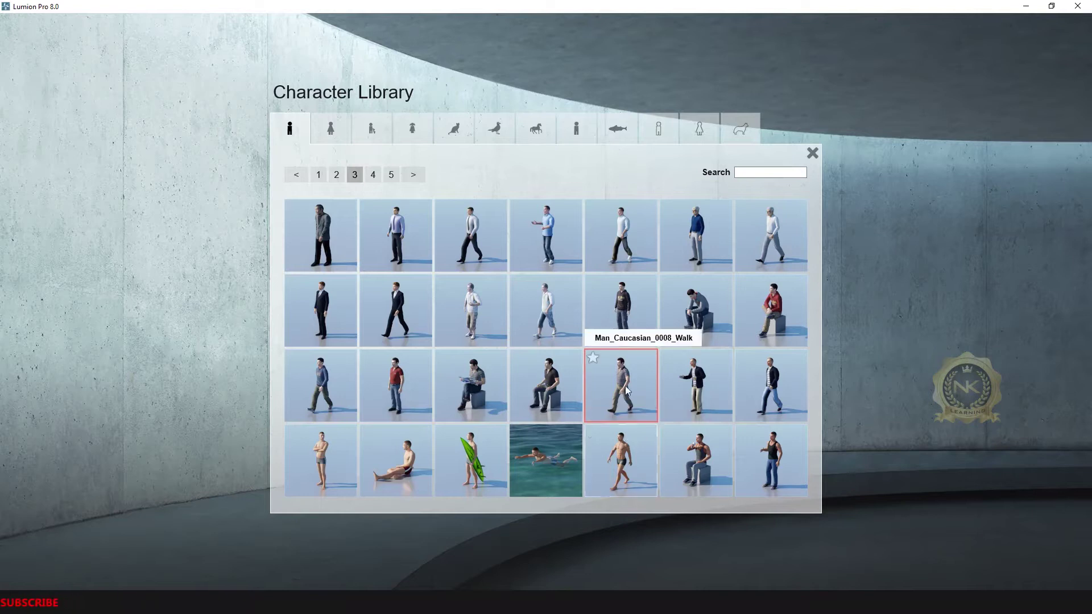
click(643, 392)
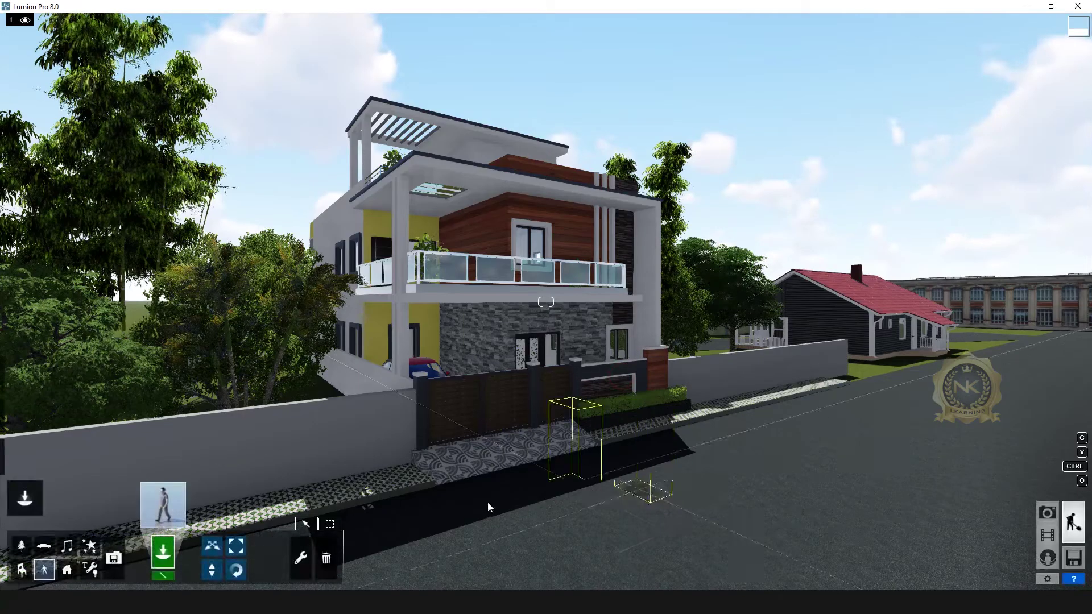
key(w)
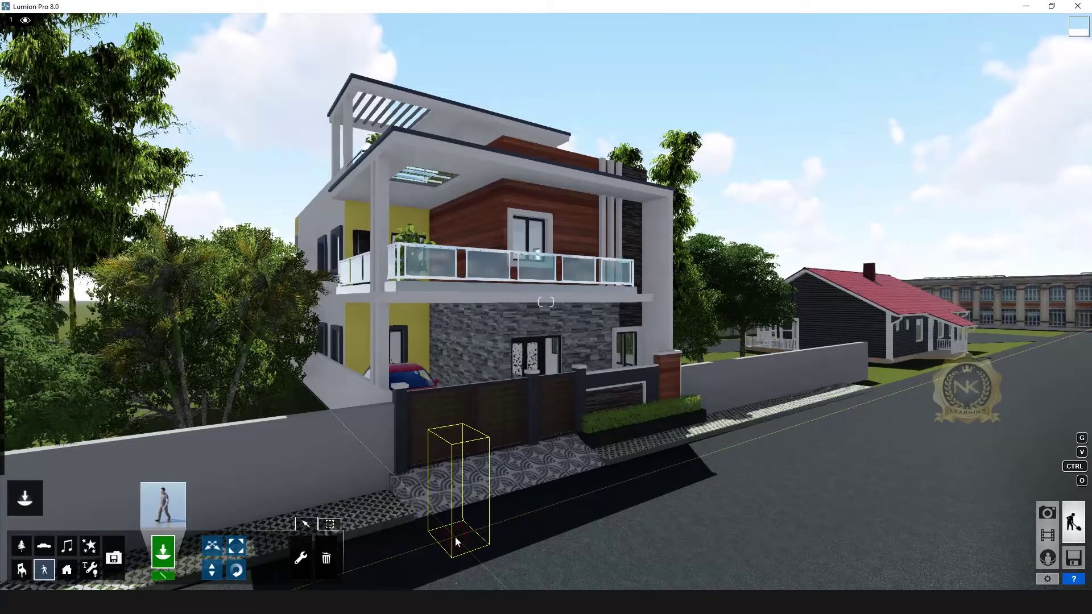
click(455, 537)
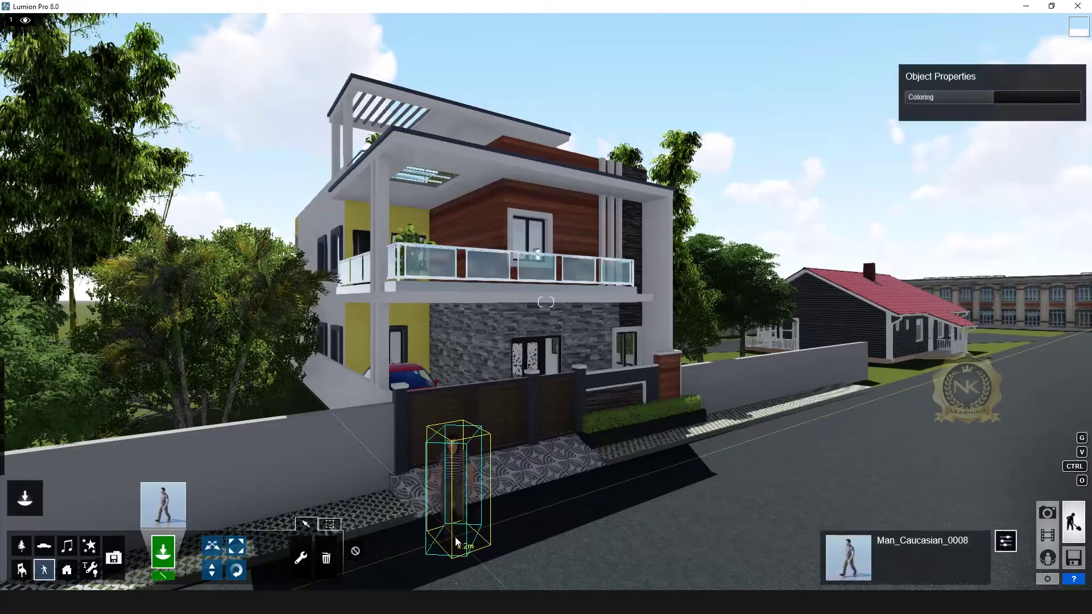
click(236, 570)
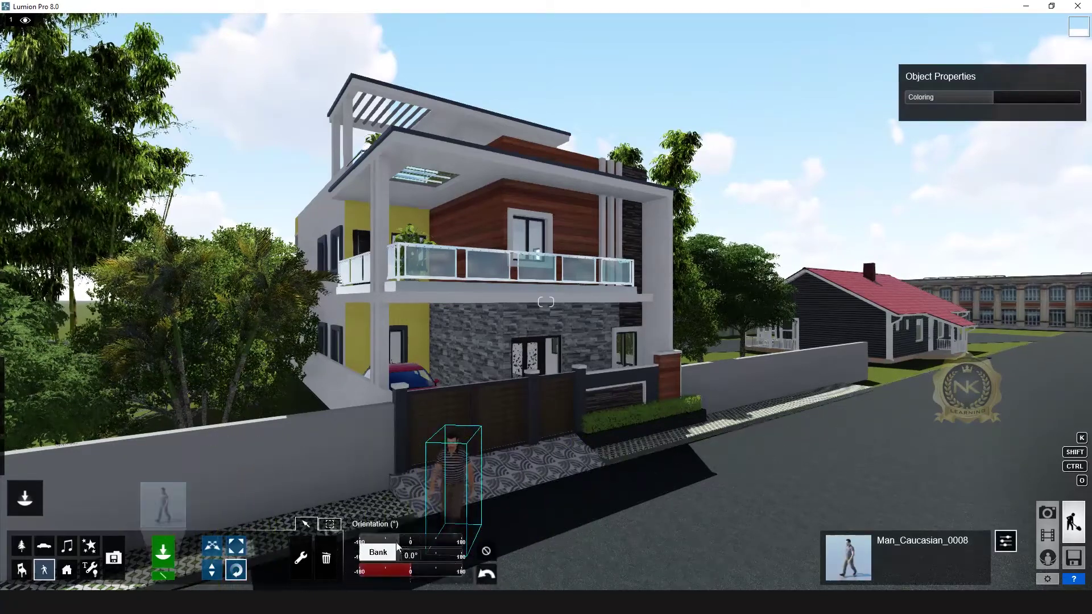
drag(408, 542, 411, 543)
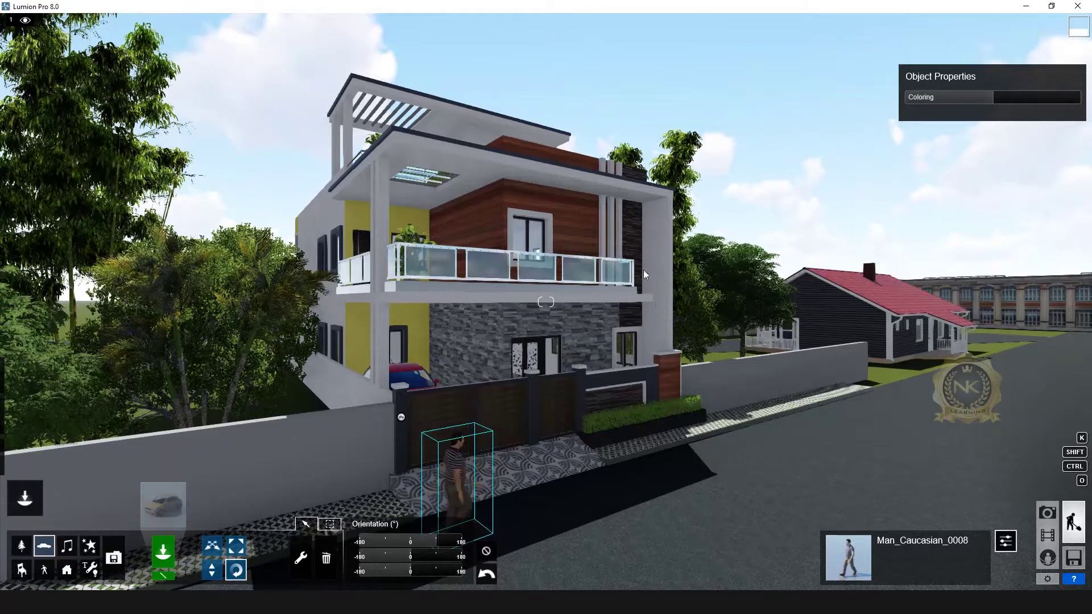
Step: Place the Car_009 vehicle on the road beyond the house and rotate its heading to -90° so it aligns with the road
click(163, 505)
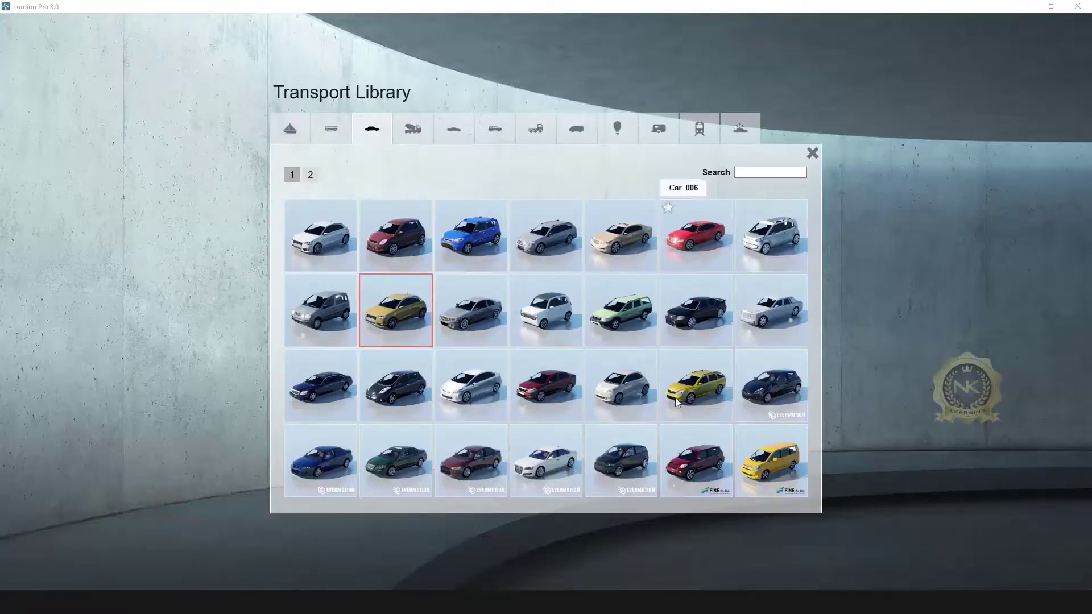
click(406, 316)
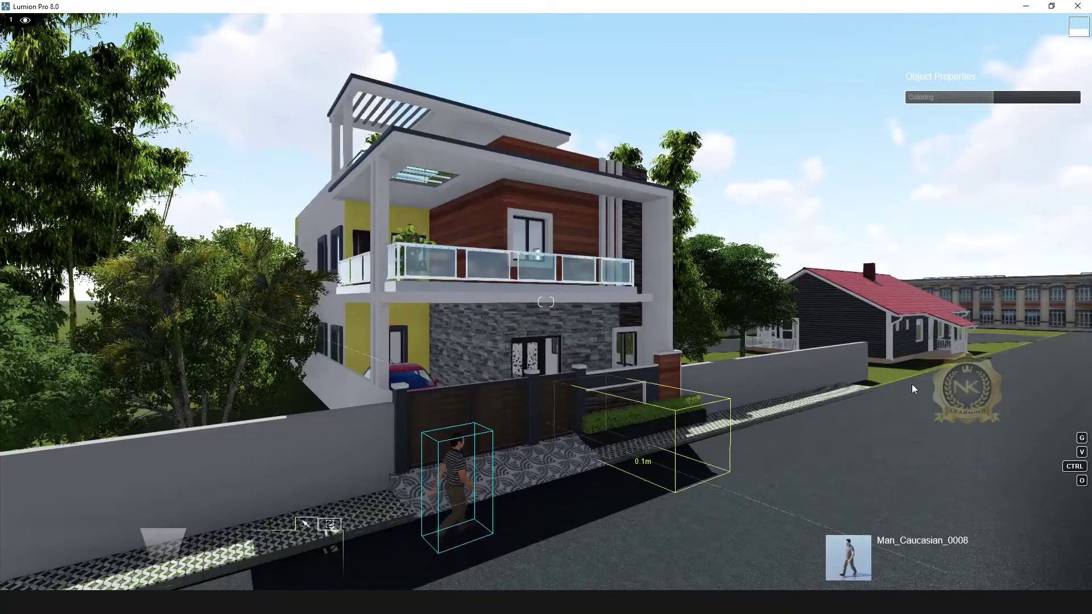
key(w)
right_drag(827, 393, 905, 183)
key(q)
key(w)
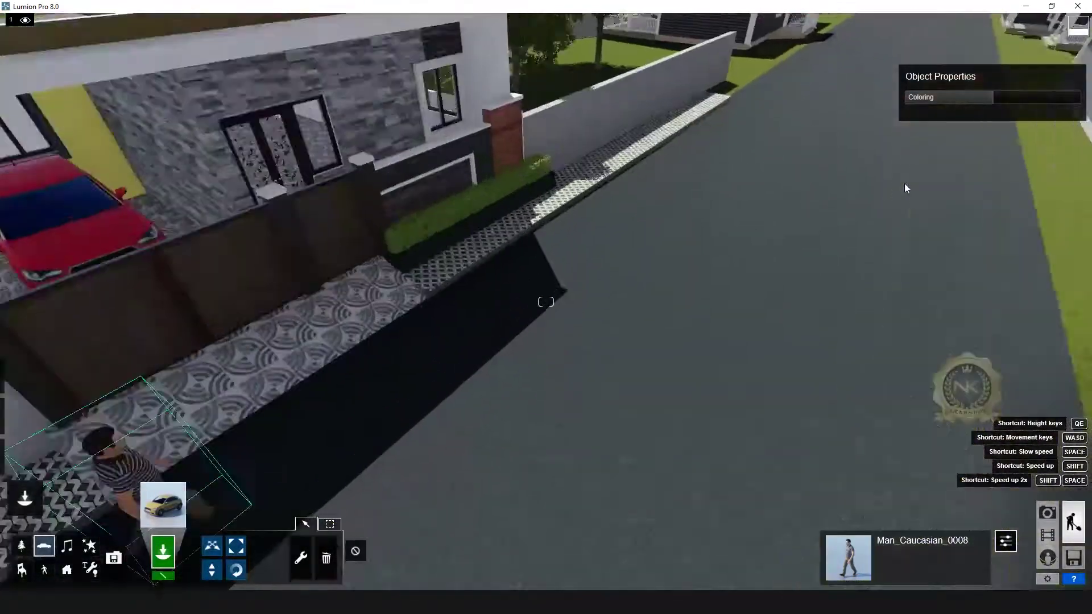
key(s)
right_drag(850, 185, 735, 238)
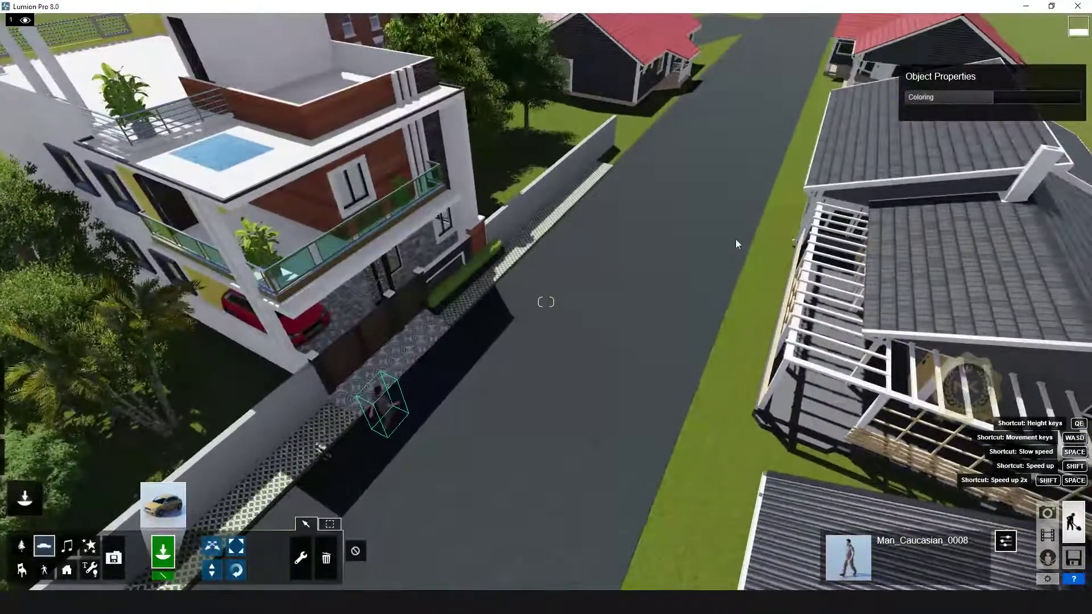
click(721, 214)
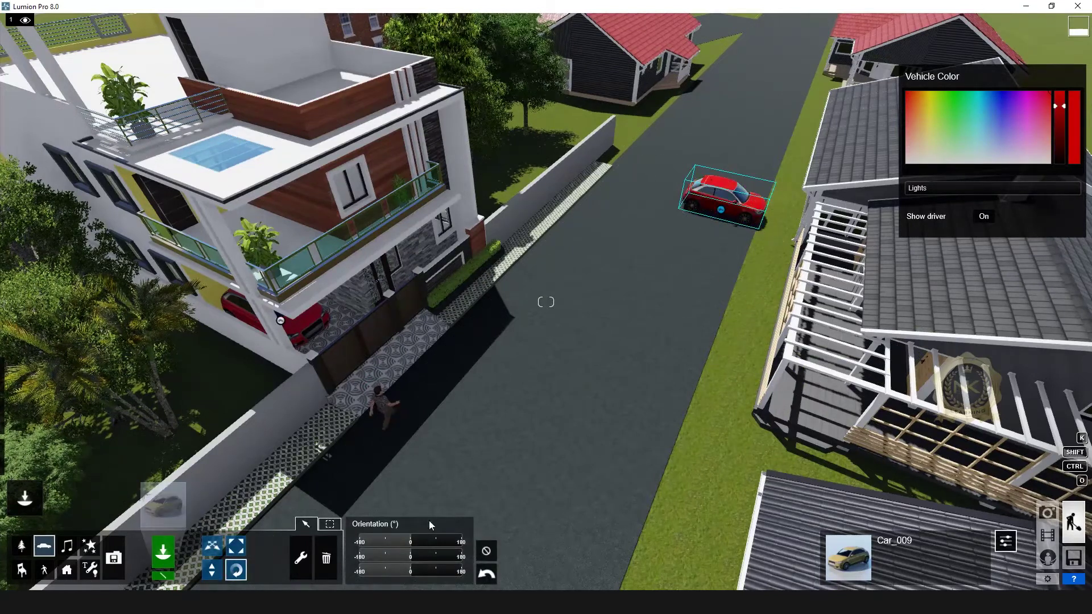
drag(398, 547, 391, 547)
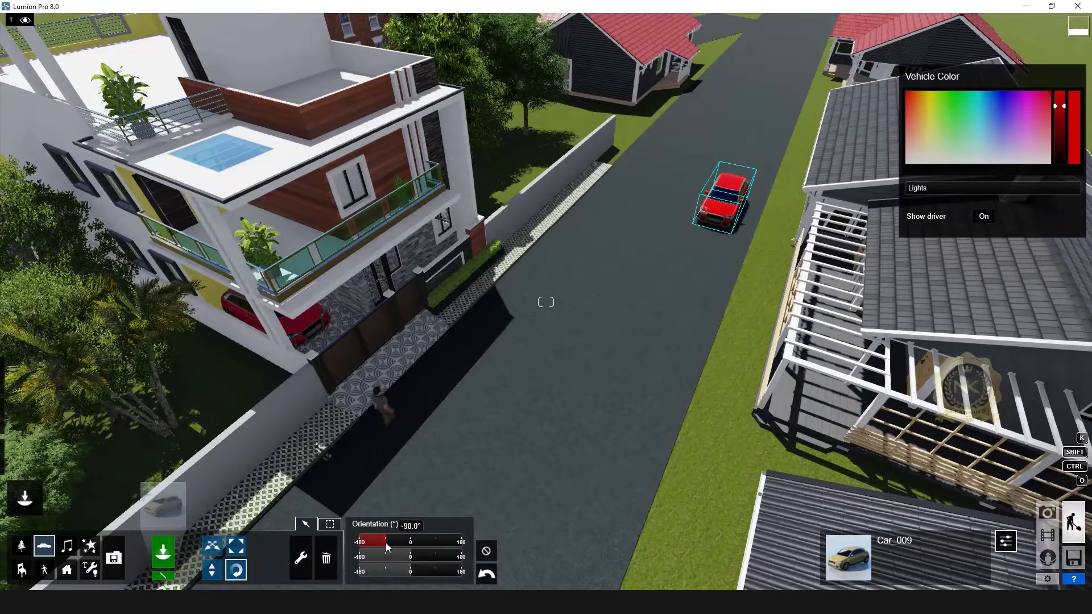
Step: Examine the placed man and car together with the house front from several street-level viewpoints
scroll(743, 254, up, 3)
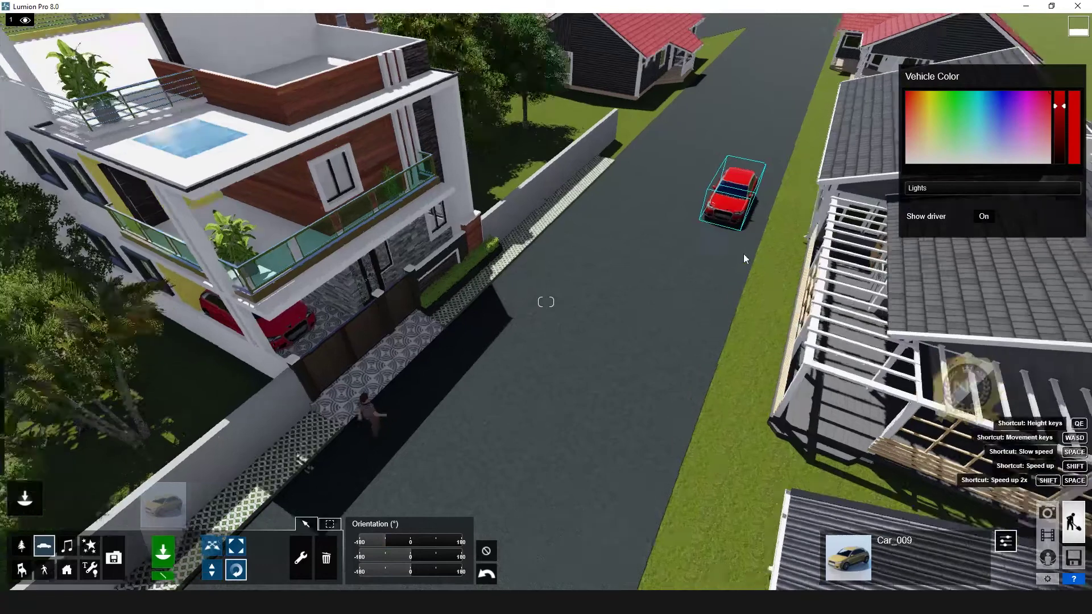
right_drag(757, 326, 722, 502)
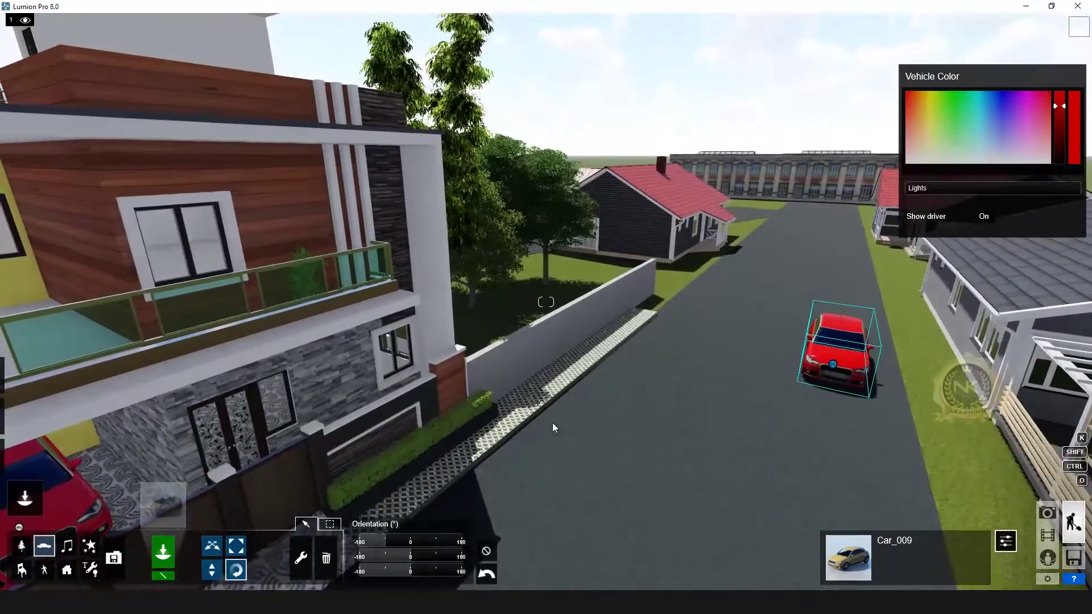
key(e)
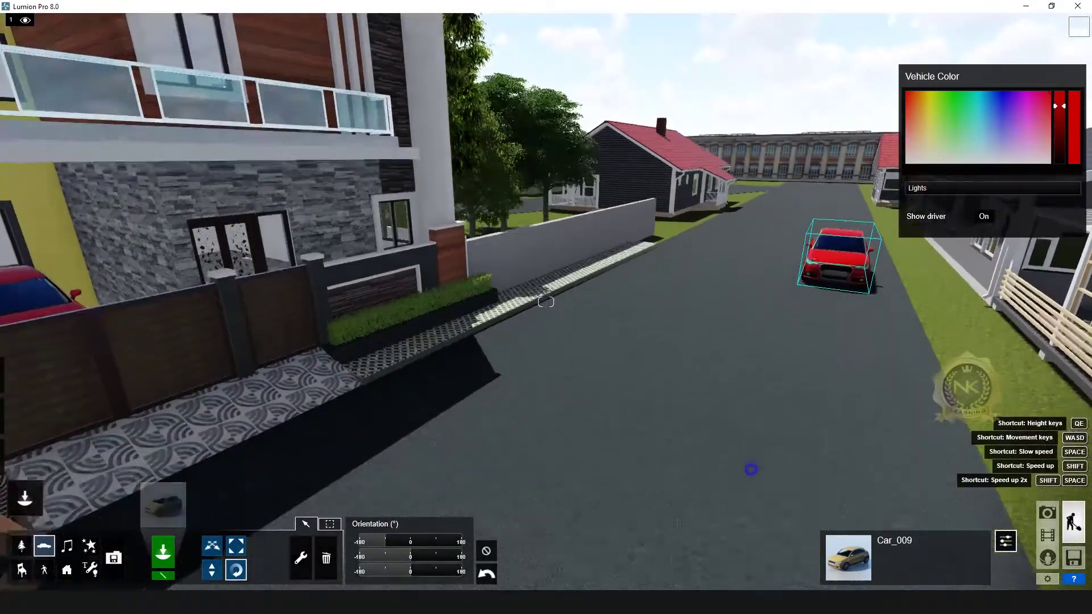
right_drag(751, 469, 742, 414)
key(s)
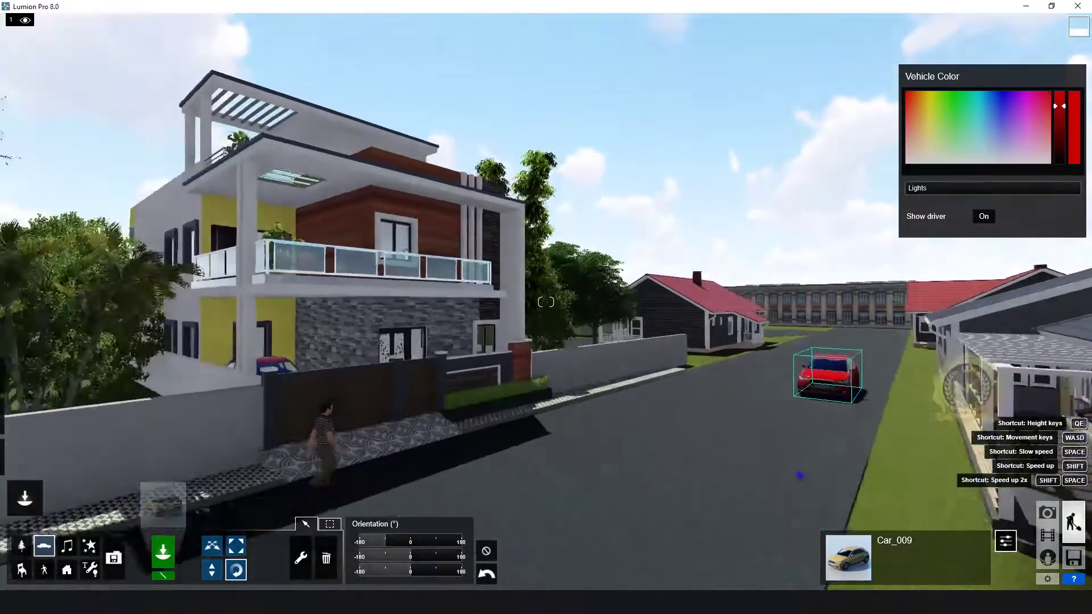
right_drag(799, 475, 671, 517)
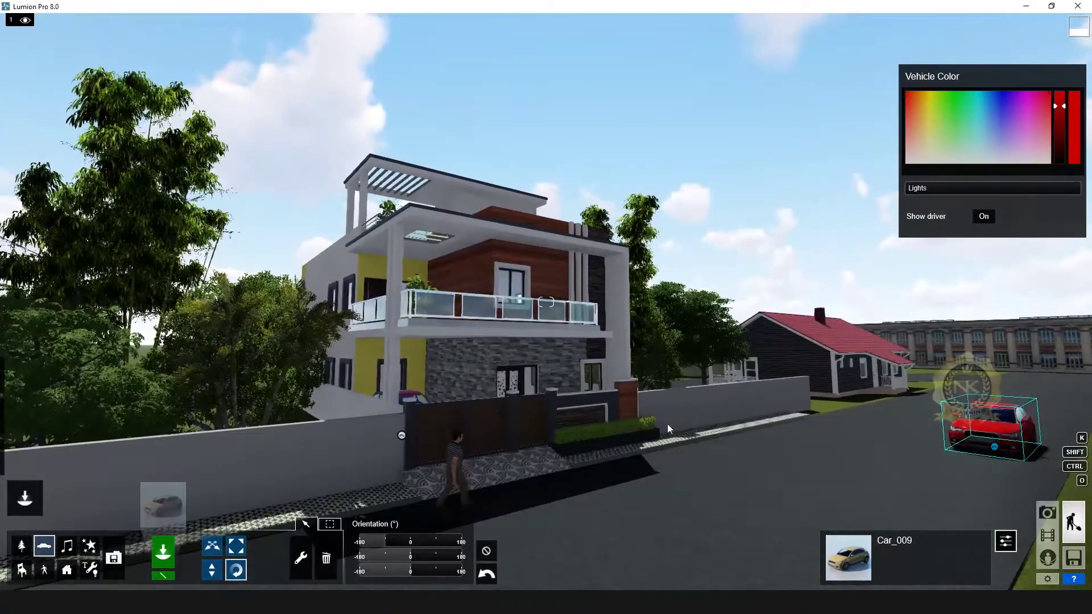
right_drag(648, 392, 660, 446)
key(s)
key(w)
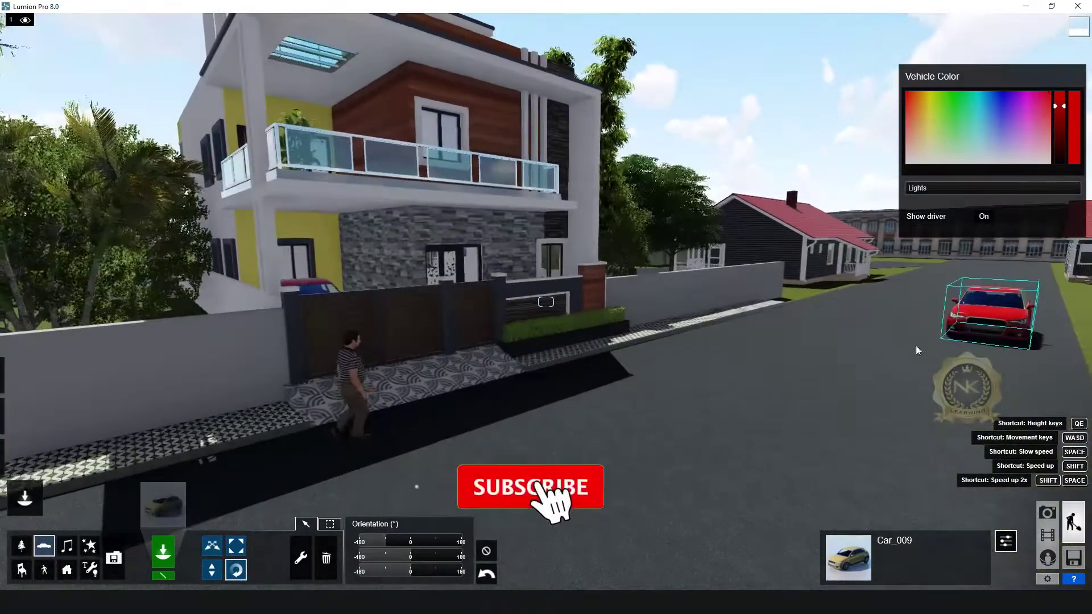
right_drag(869, 496, 869, 496)
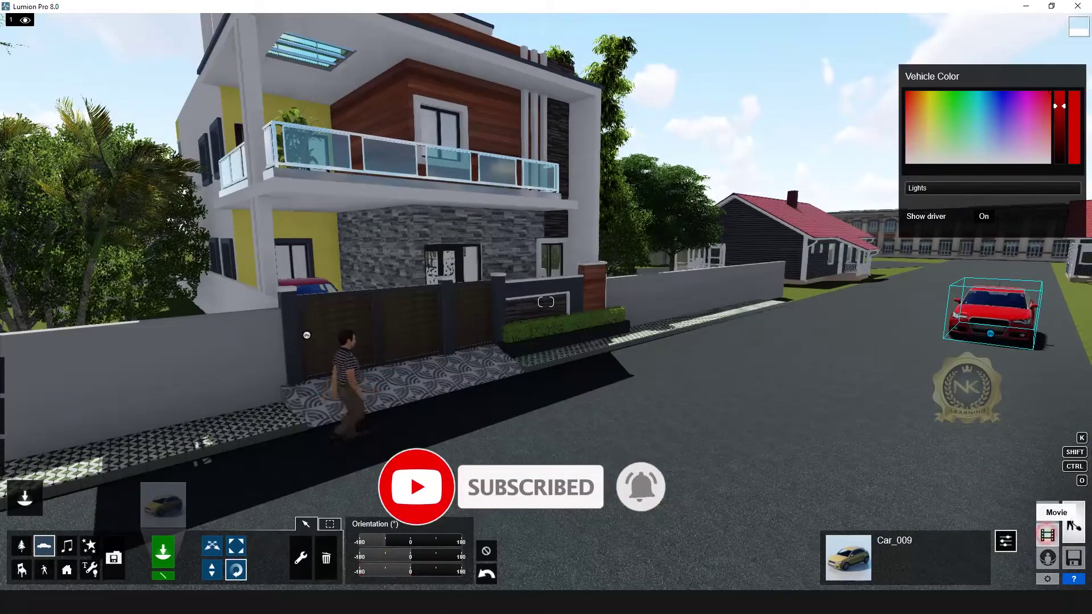
Step: Start recording a movie clip in the first empty slot and frame the house front, the walking man and the red car
click(1048, 535)
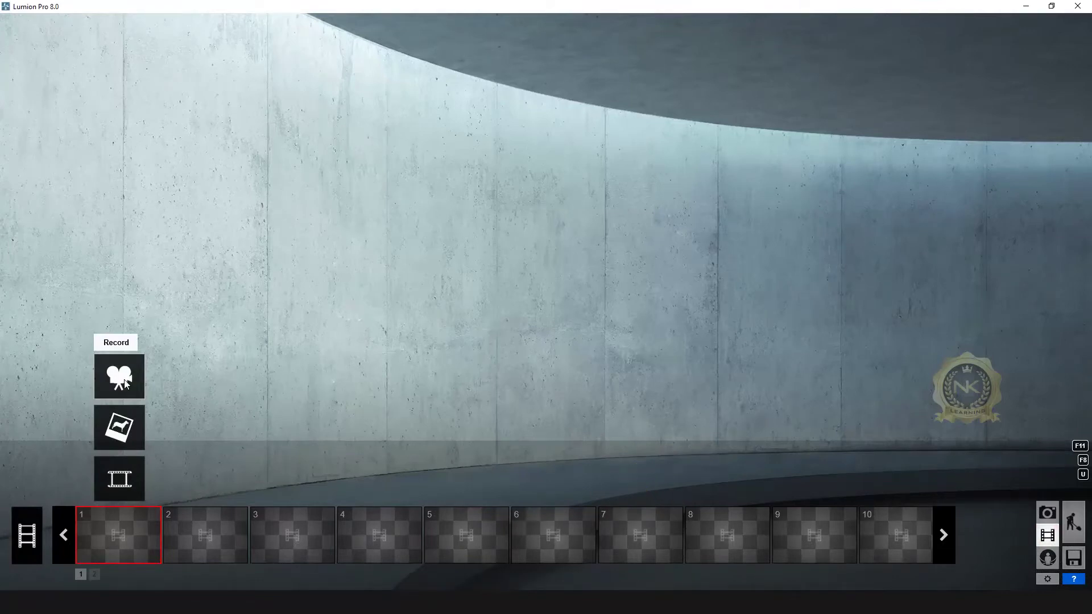
click(119, 377)
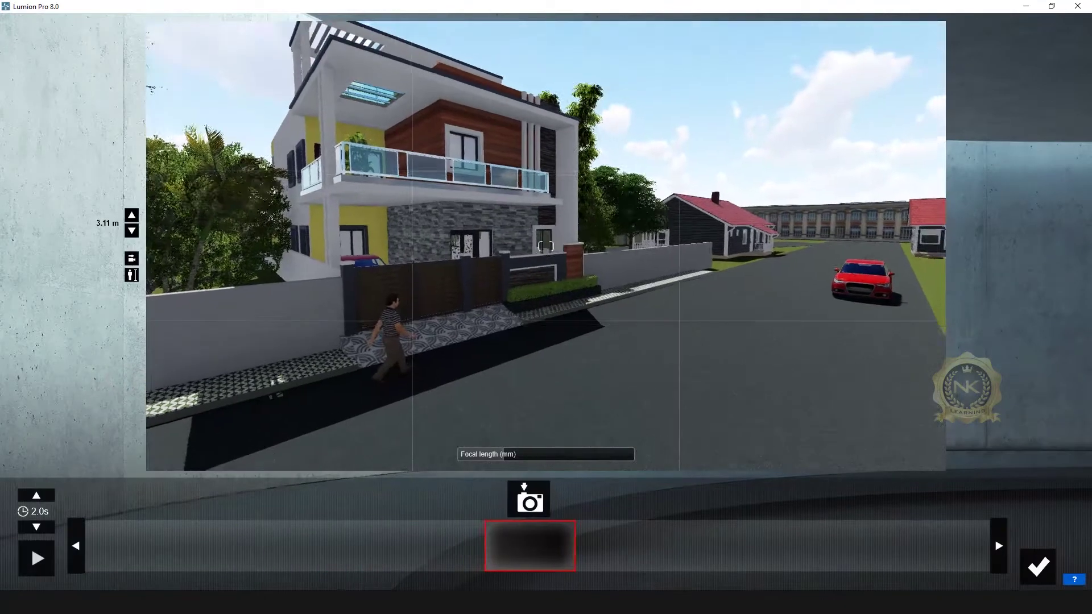
right_drag(515, 245, 521, 251)
key(a)
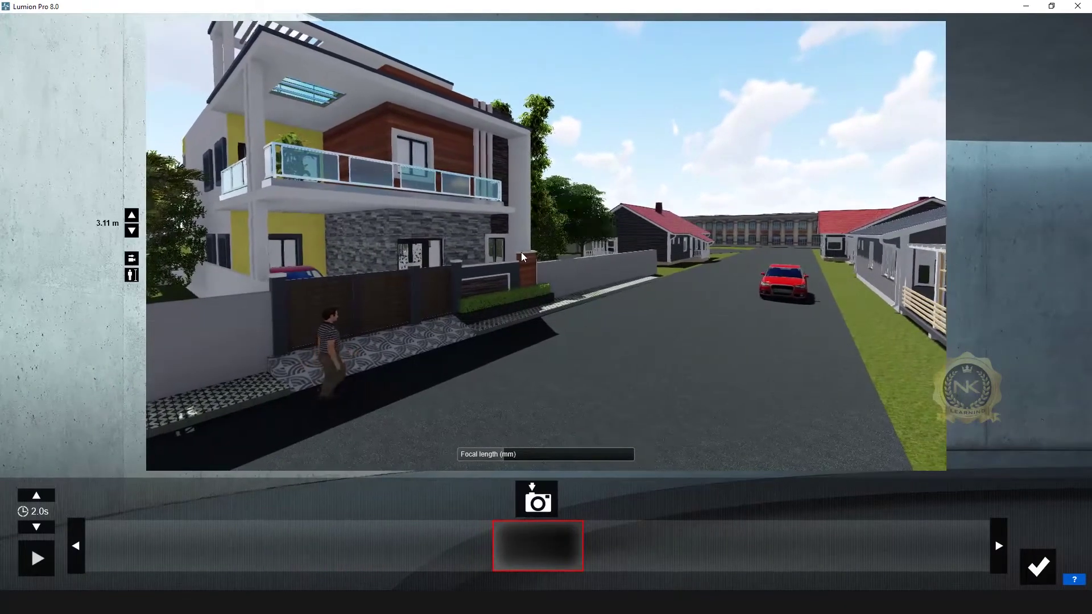
key(w)
key(a)
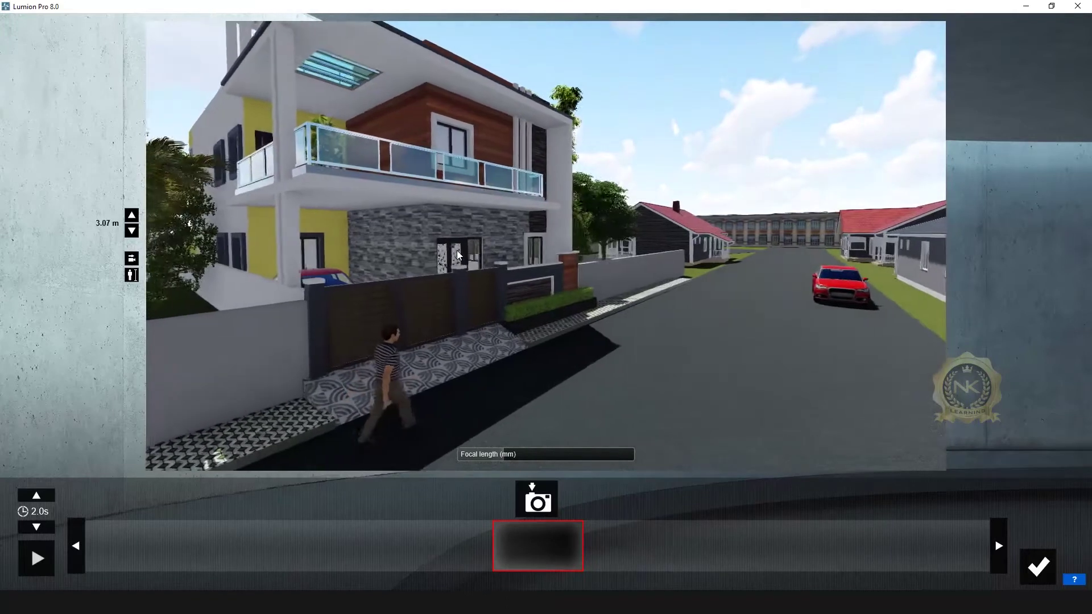
right_drag(455, 255, 459, 230)
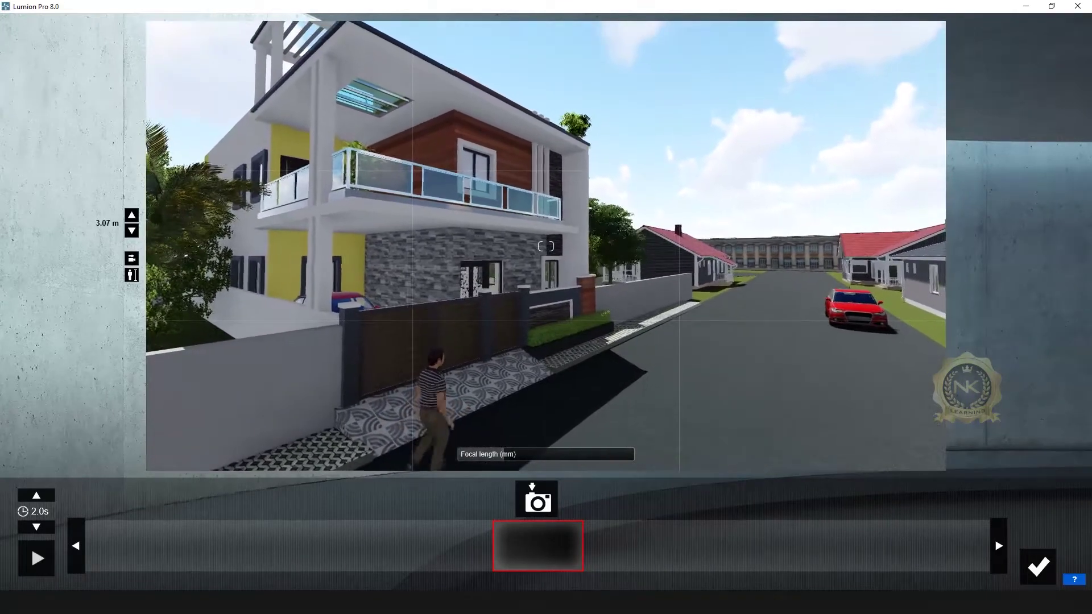
Step: Lower the camera to a height of 2.61 m, set it to horizontal eye level and capture the first keyframe
click(131, 258)
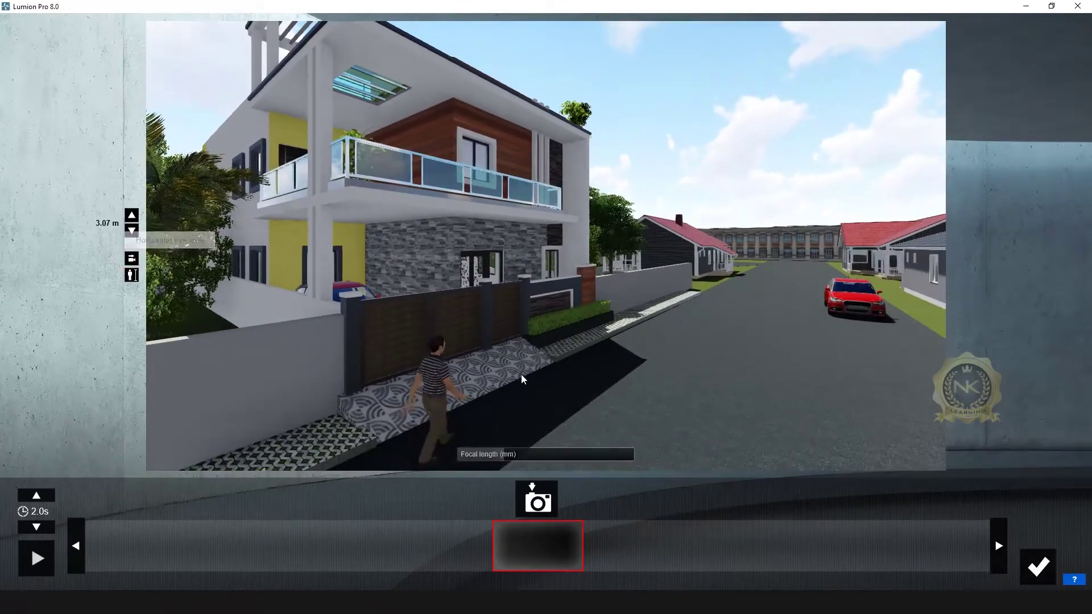
key(e)
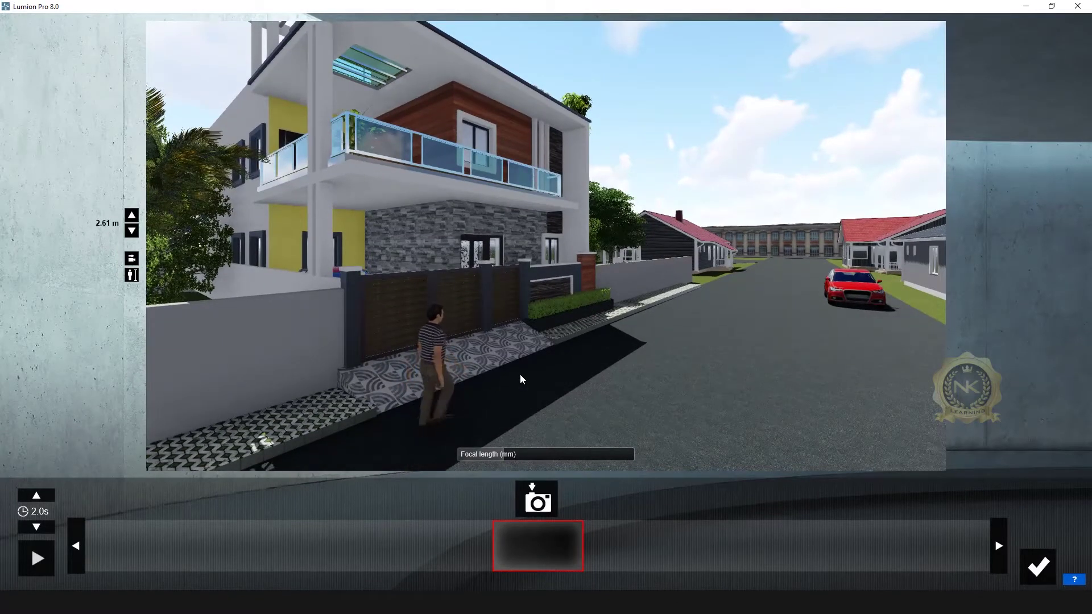
right_drag(520, 374, 510, 367)
click(133, 260)
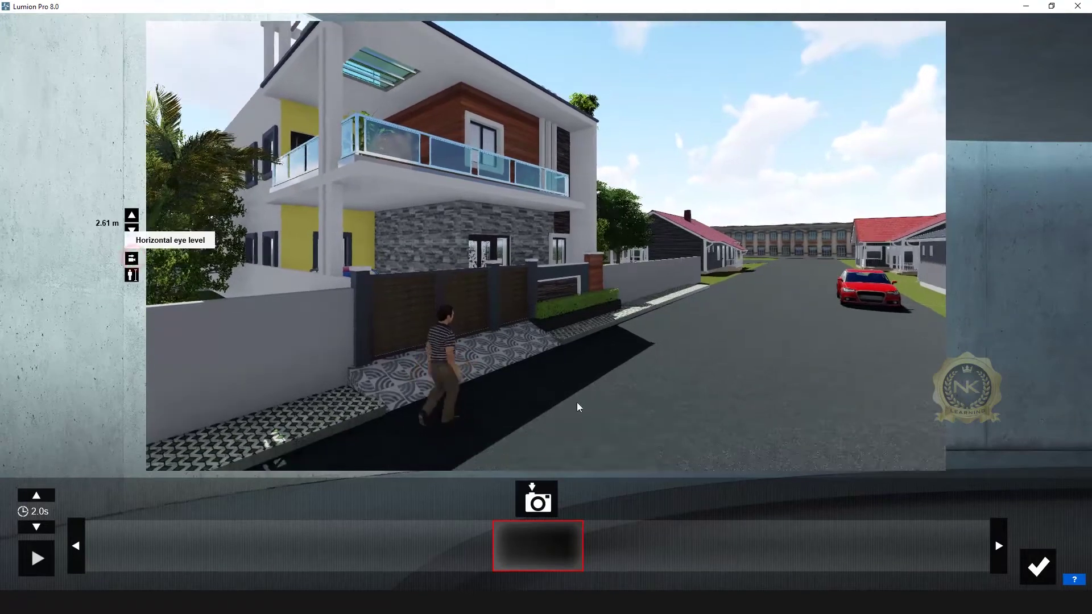
click(538, 504)
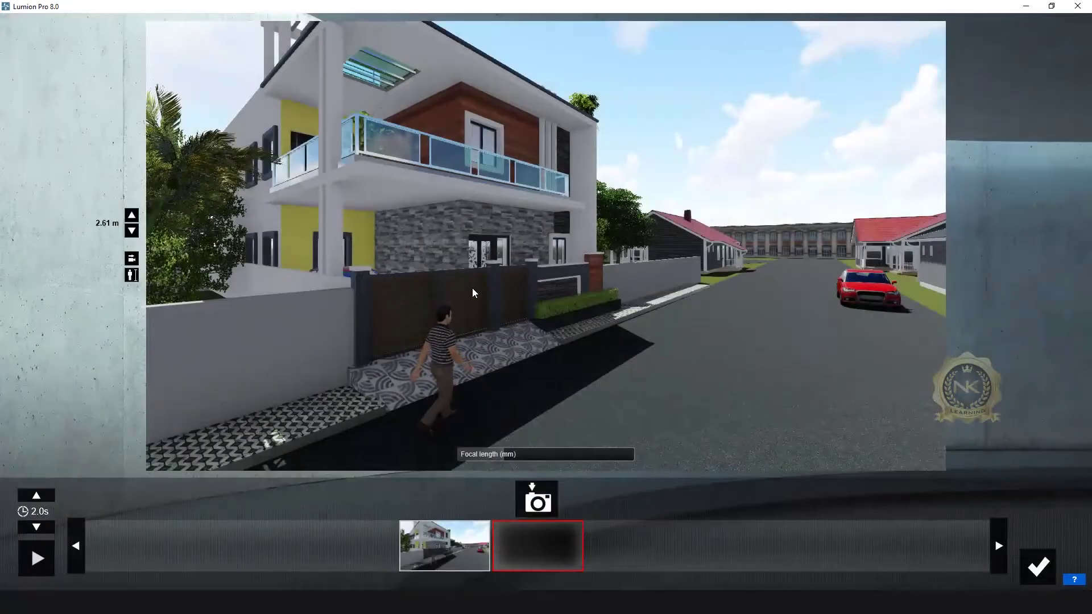
Step: Pull the camera back and turn it to show the full house front, man and car, and capture the second keyframe
key(s)
key(d)
right_drag(463, 279, 616, 336)
key(s)
key(w)
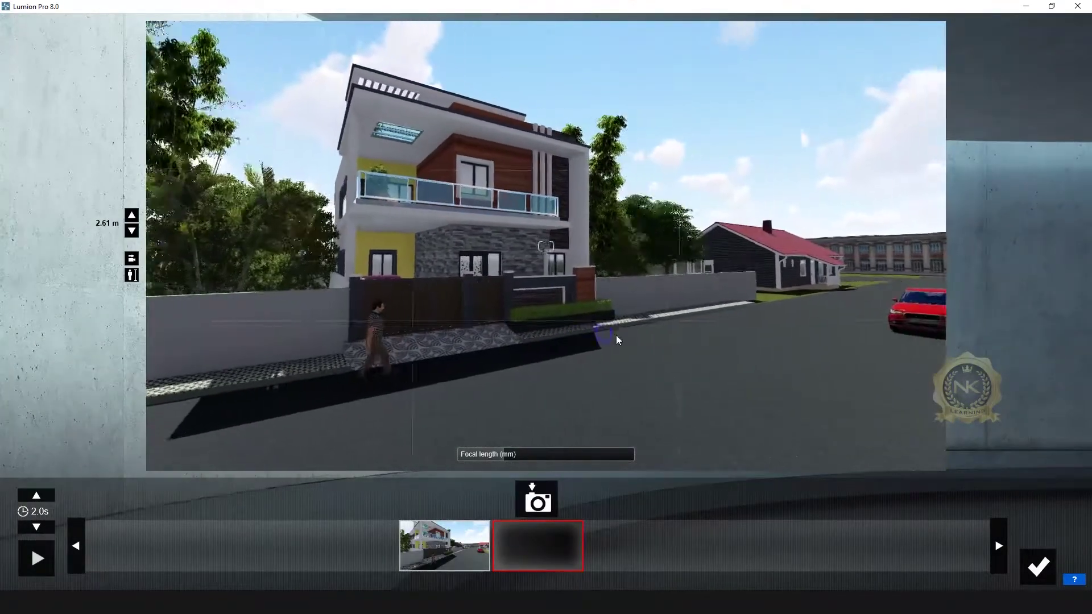
key(w)
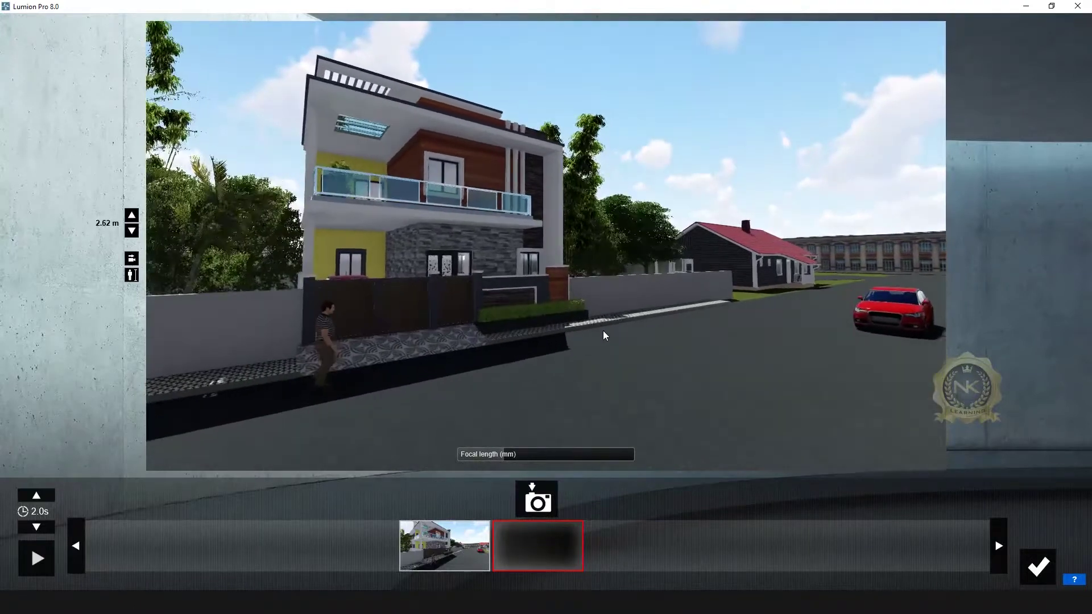
key(s)
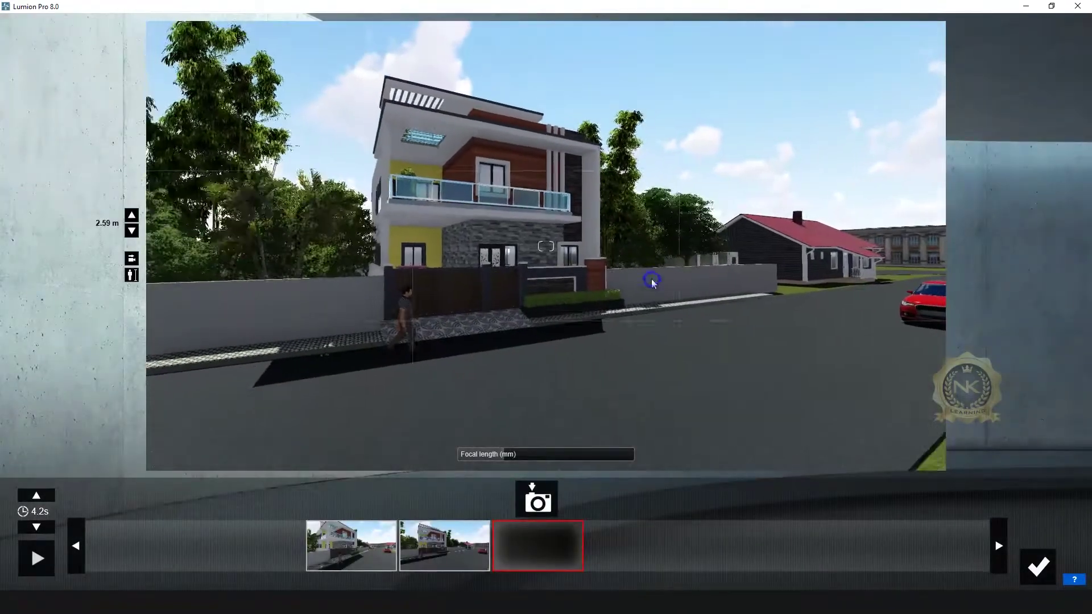
Step: Frame the house front head-on at horizontal eye level from 2.72 m height, capture the third keyframe and save the clip
key(a)
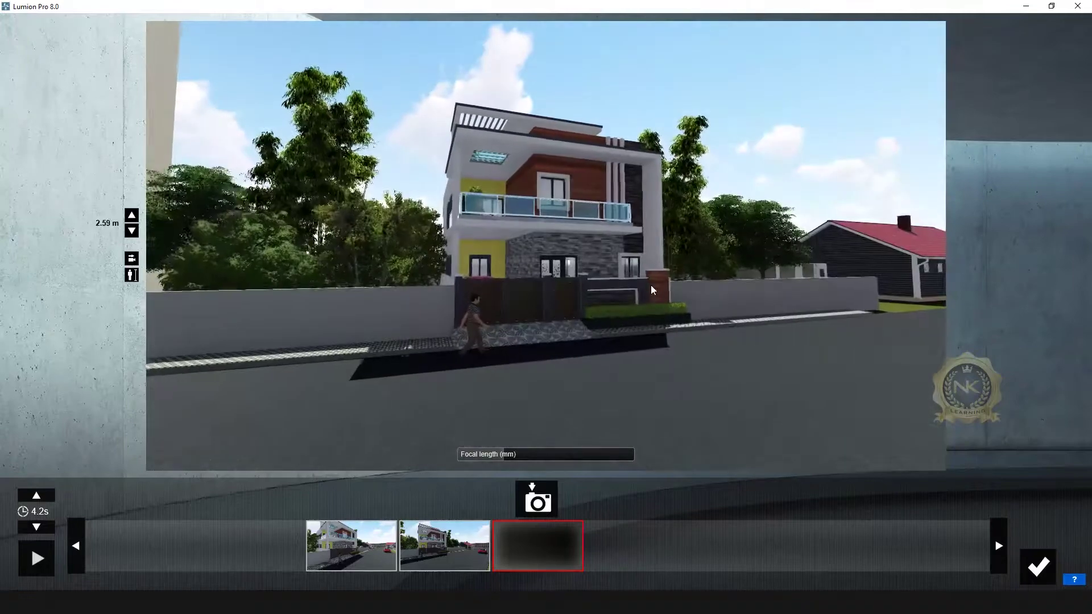
key(d)
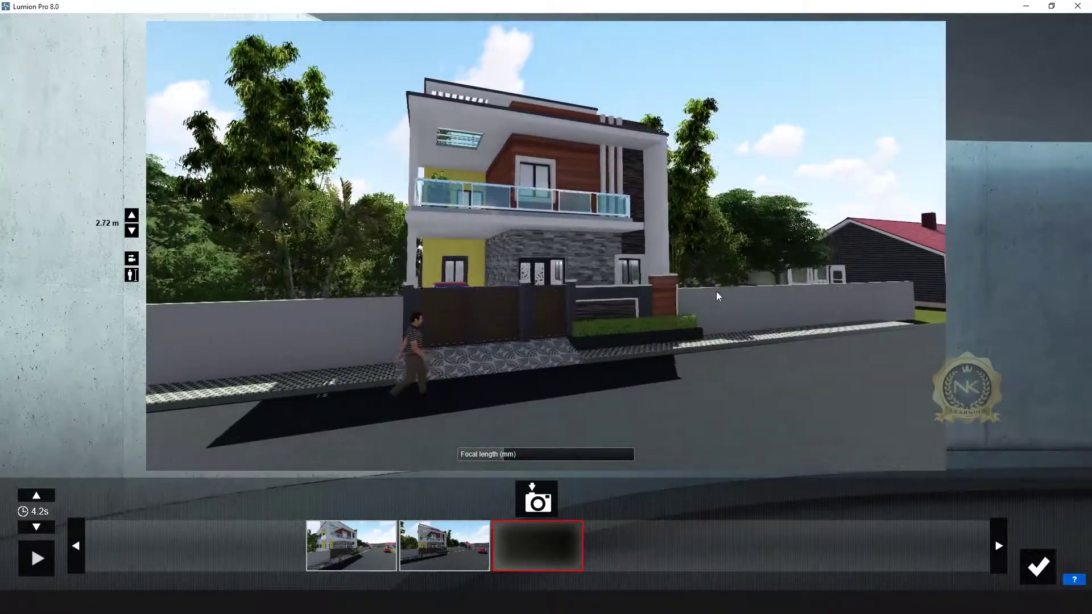
right_drag(715, 291, 606, 285)
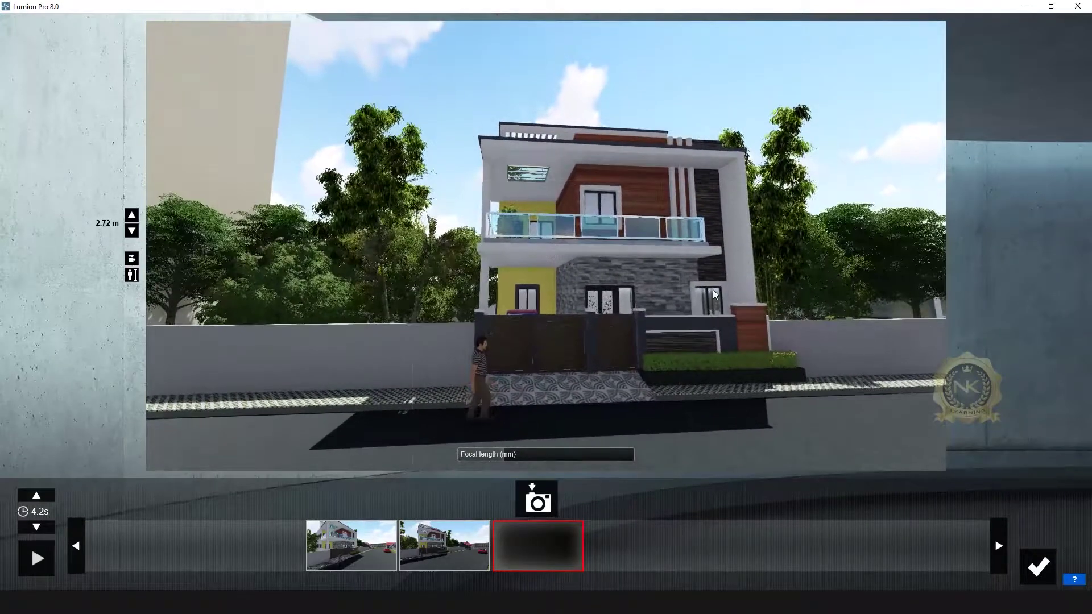
key(d)
right_drag(733, 299, 700, 304)
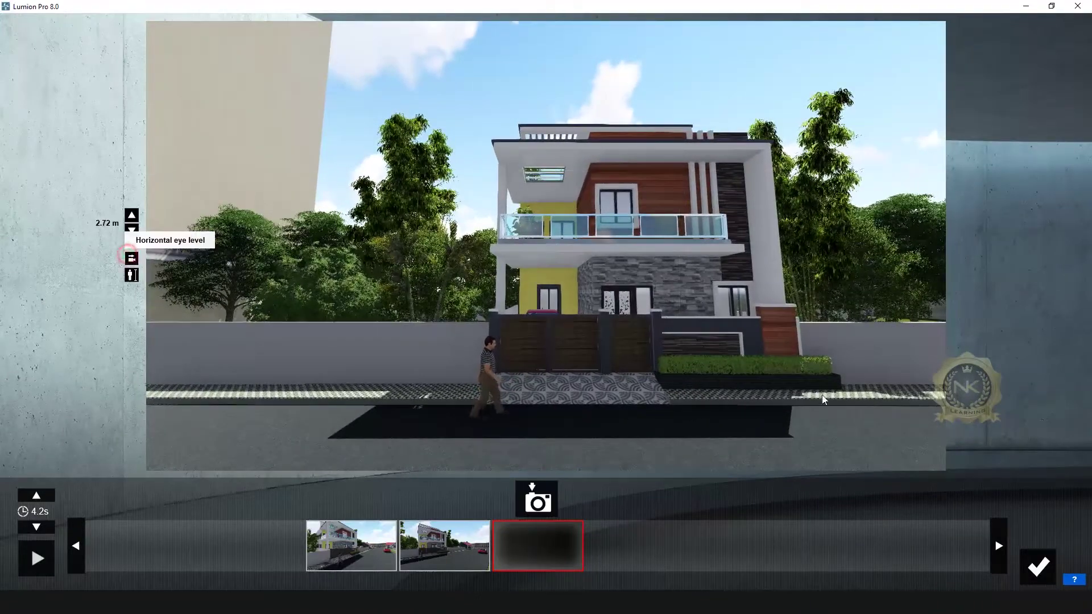
click(132, 259)
key(d)
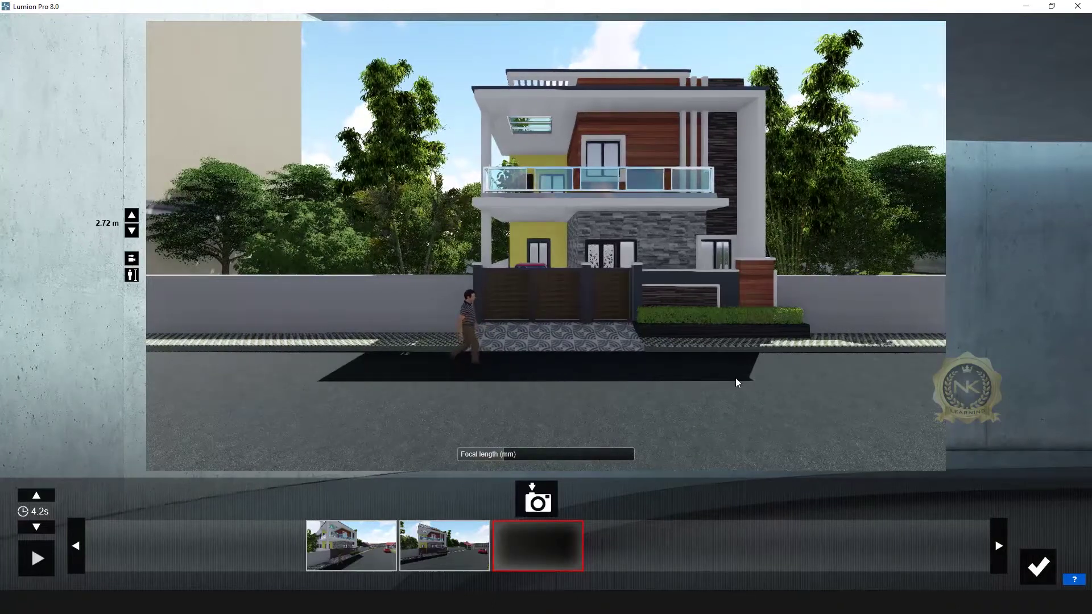
key(d)
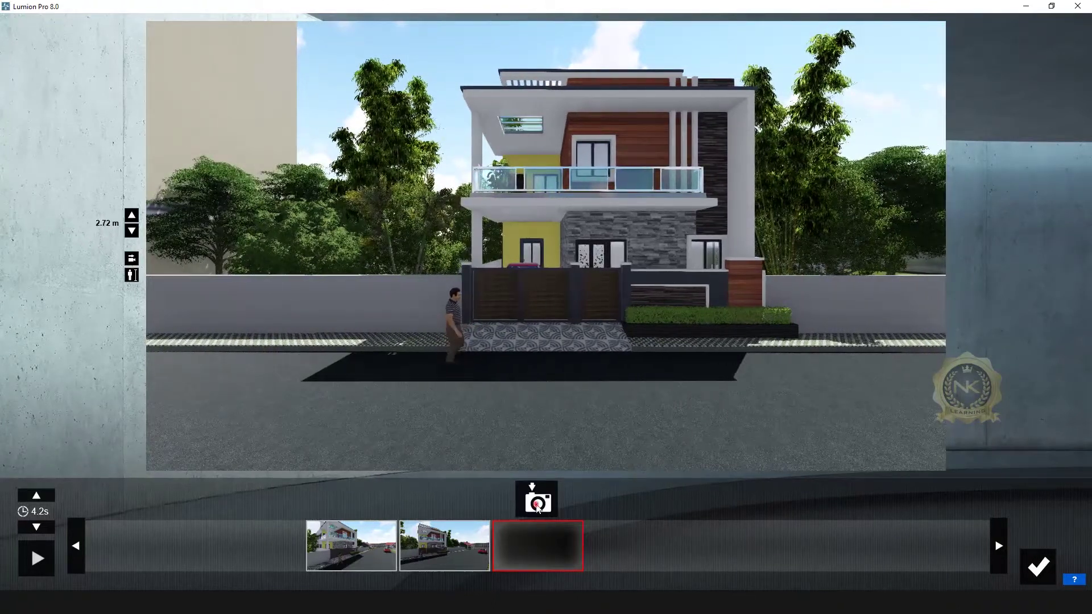
click(538, 508)
click(1039, 565)
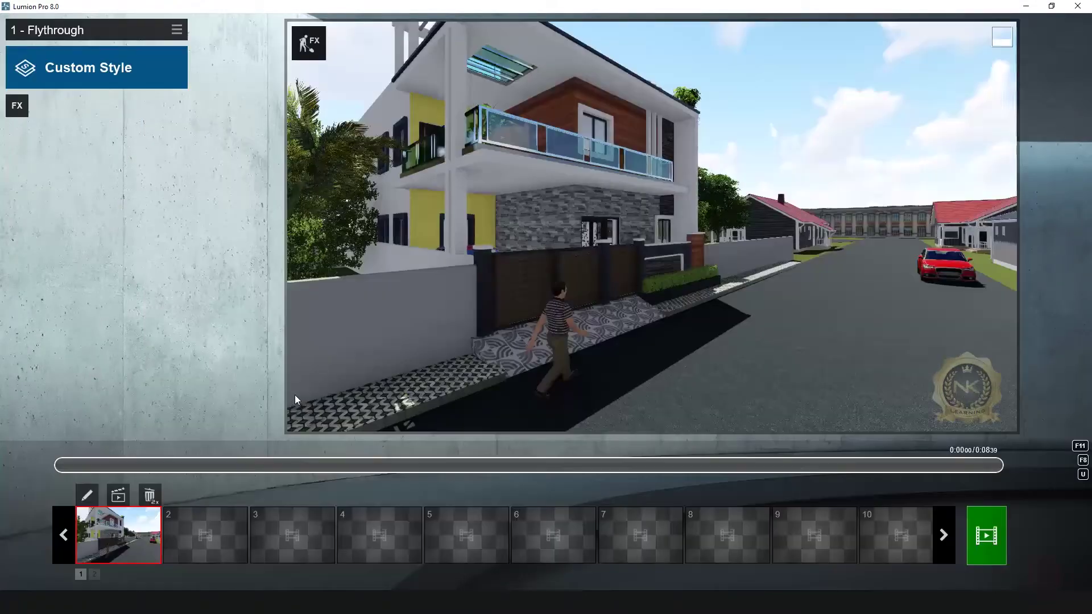
Step: Shorten the flythrough clip to 6.8 seconds and preview the playback before and after the change
click(28, 466)
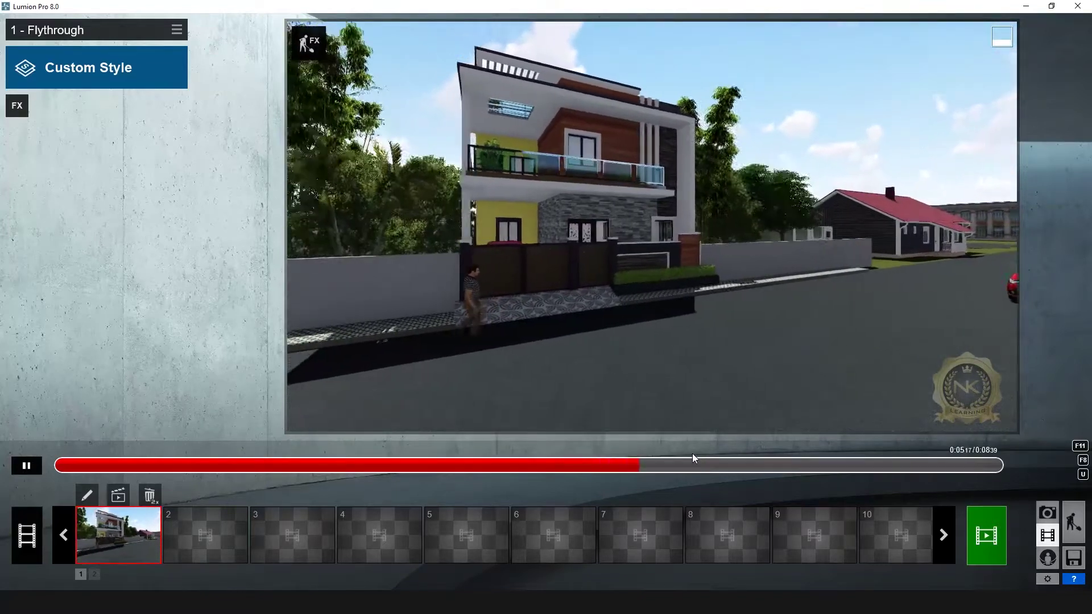
click(26, 468)
click(126, 537)
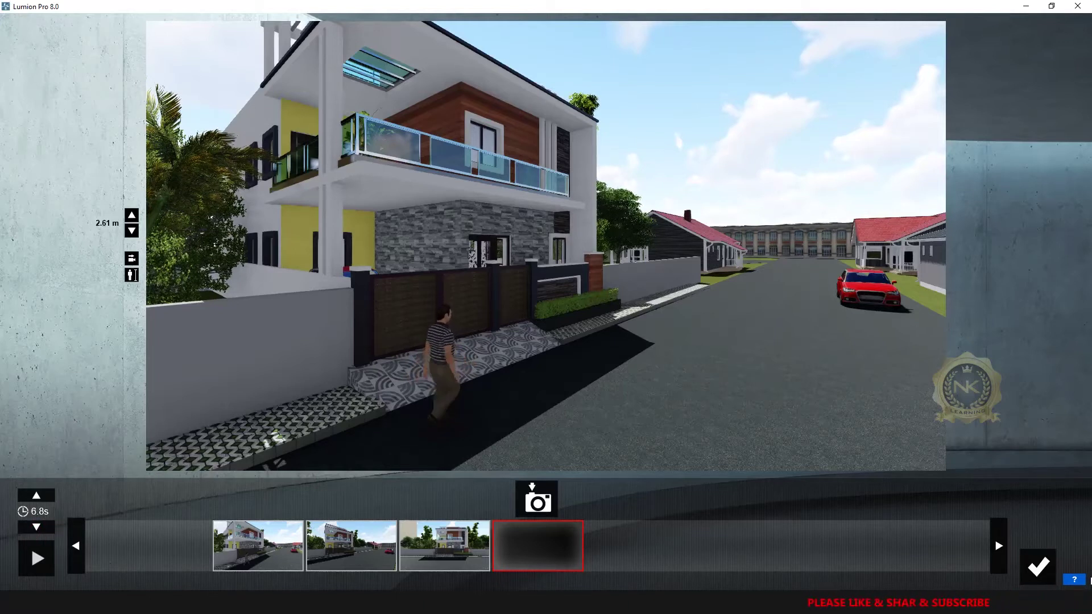
click(1036, 566)
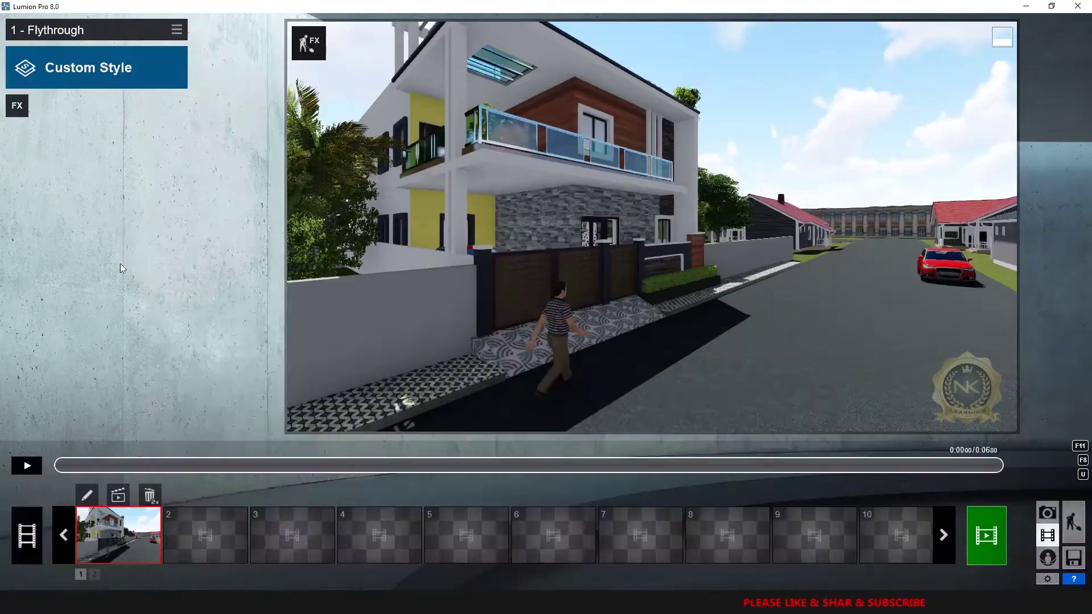
click(25, 469)
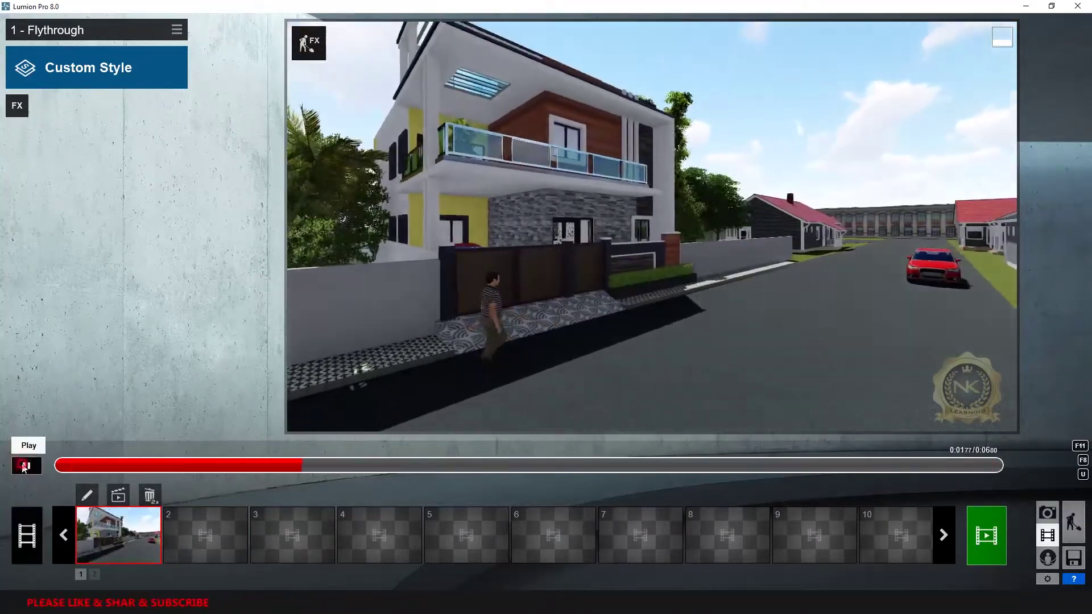
click(26, 466)
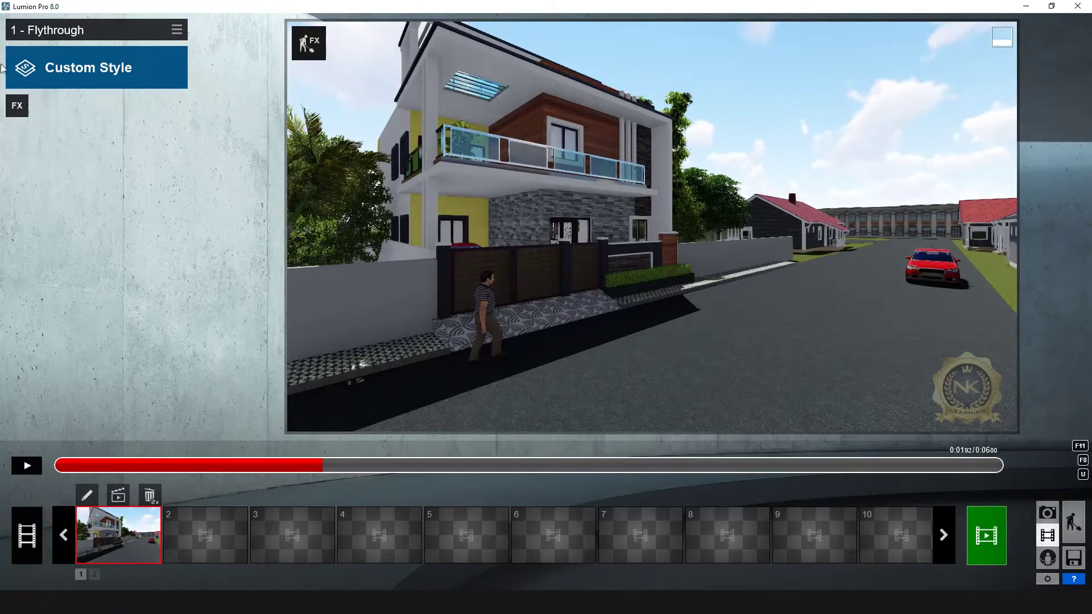
Step: Add the Move effect to the flythrough clip and open its object movement for editing
click(22, 111)
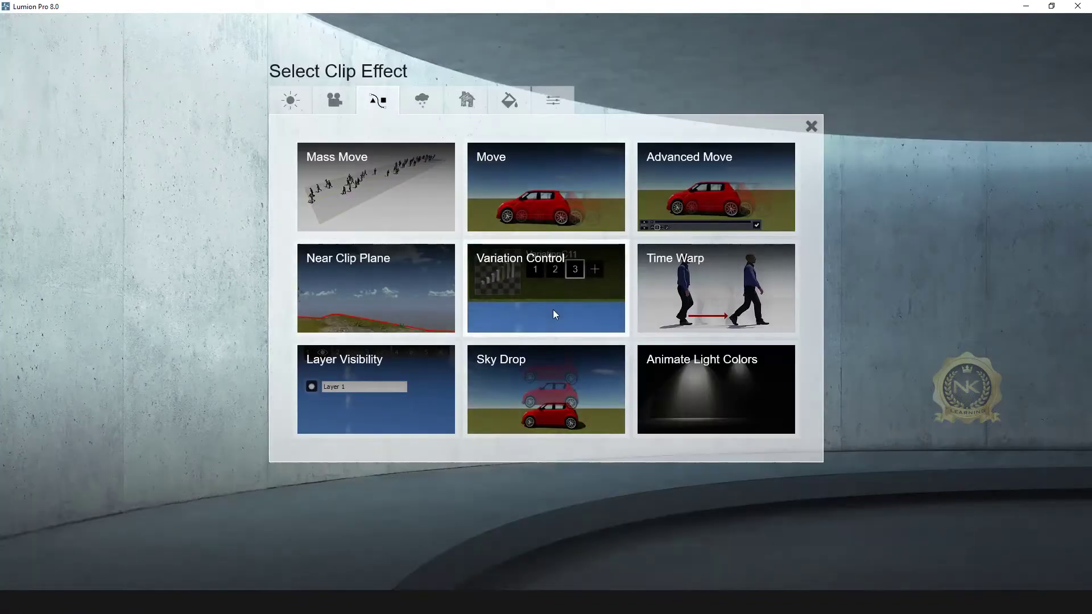
click(290, 100)
click(338, 101)
click(374, 101)
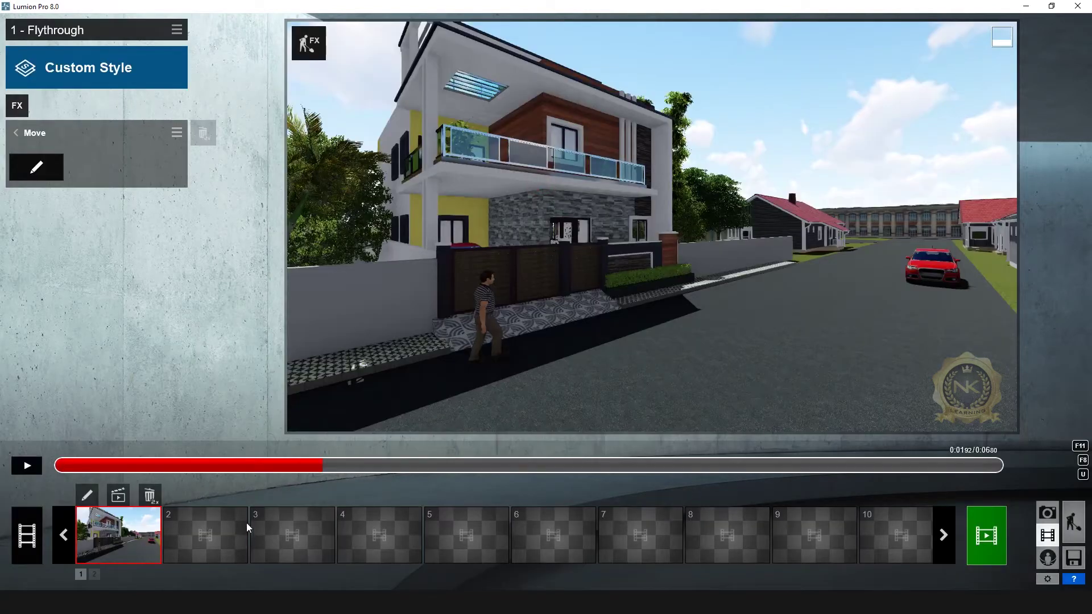
click(35, 167)
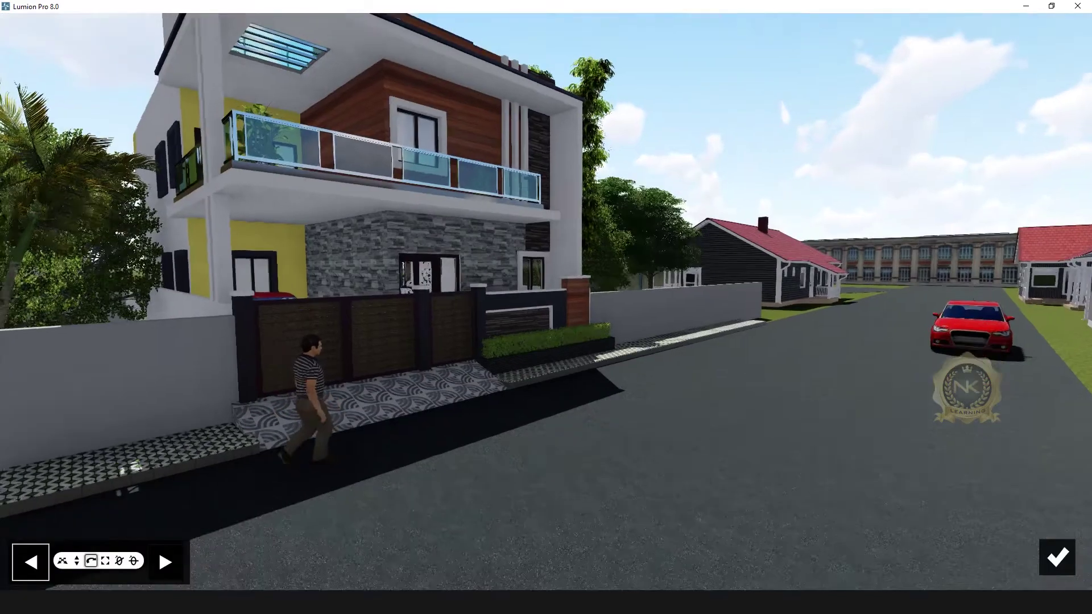
Step: Set the walking man's end position far down the road near the end of the boundary wall and save the movement
right_drag(455, 398, 580, 347)
key(w)
key(s)
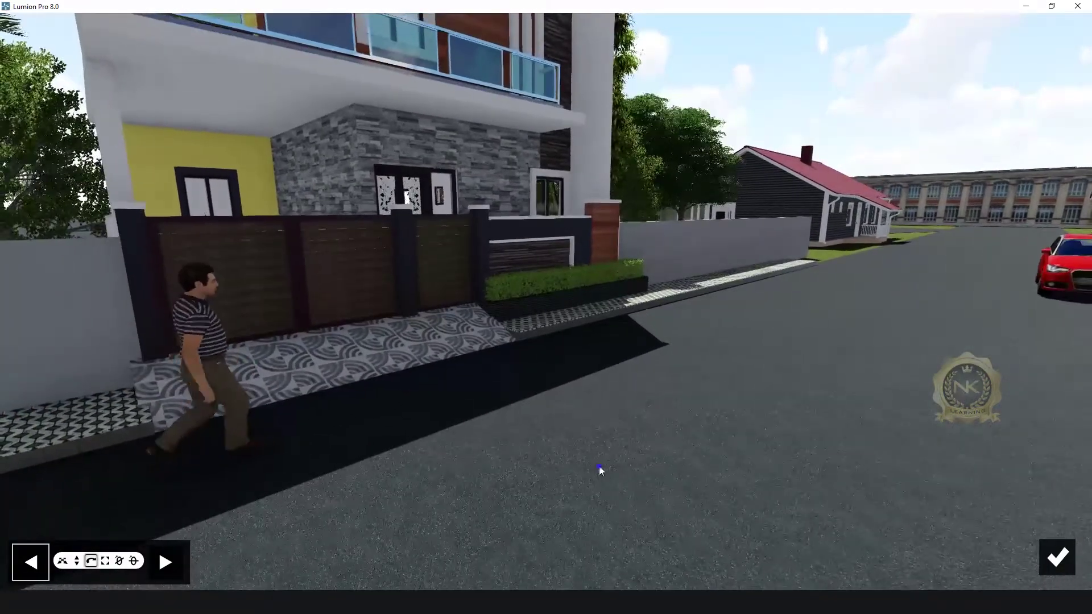
right_drag(599, 471, 581, 514)
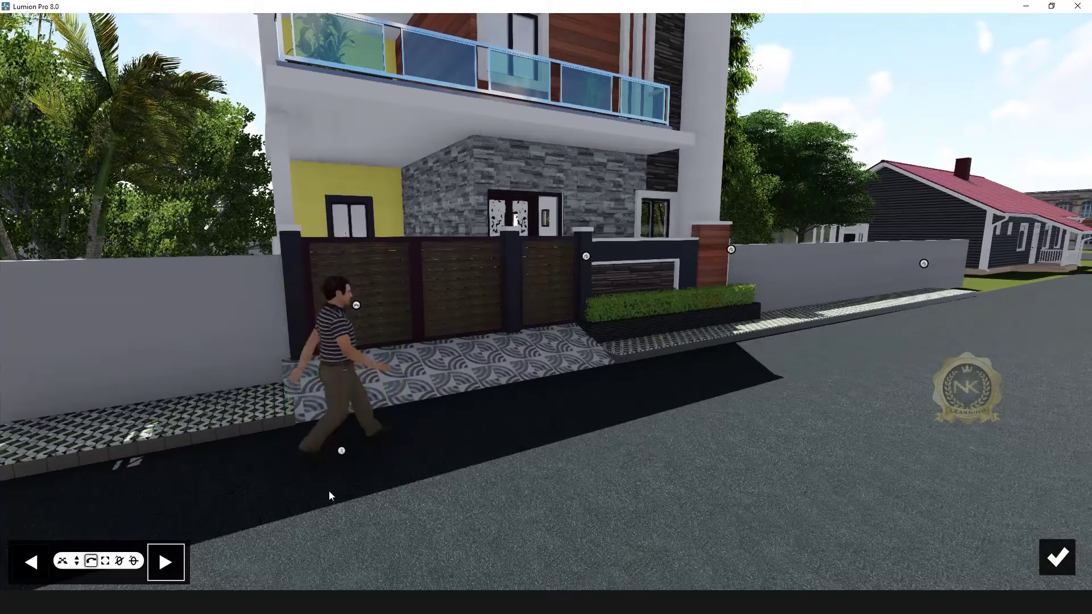
click(648, 380)
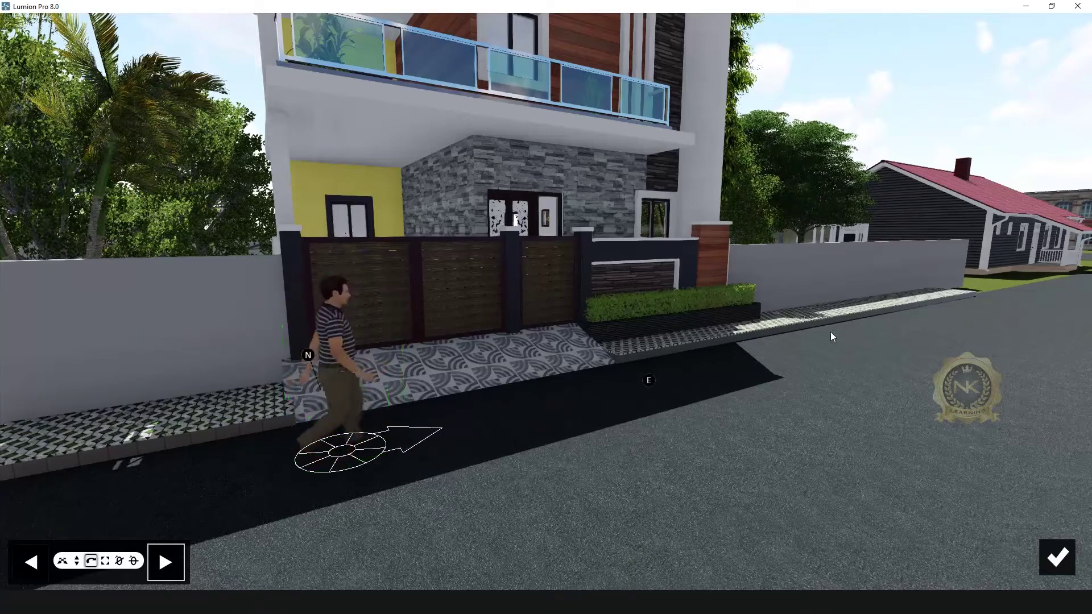
drag(865, 332, 865, 333)
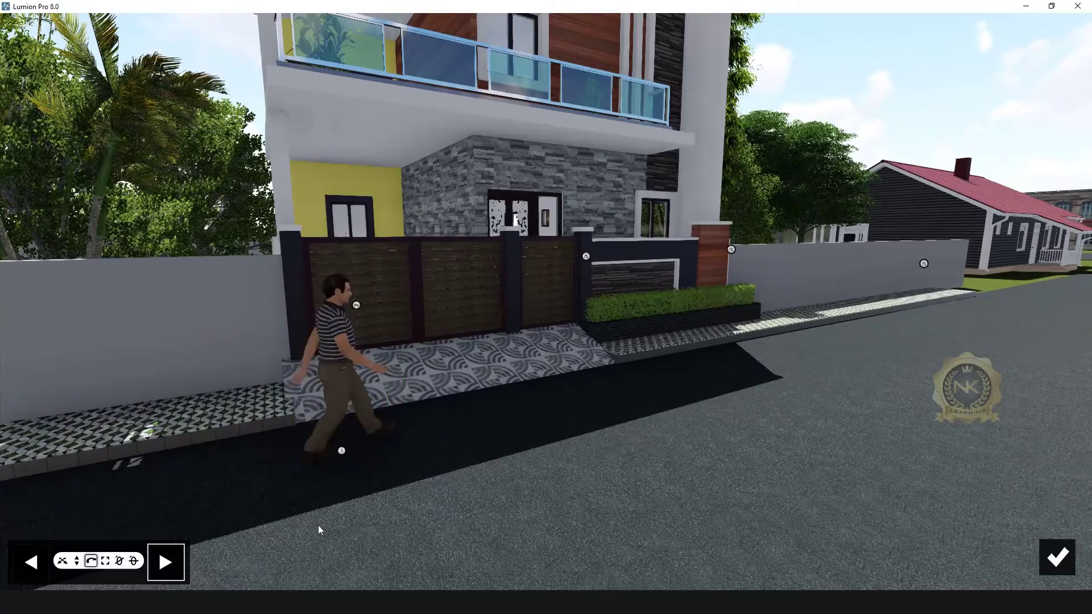
click(62, 561)
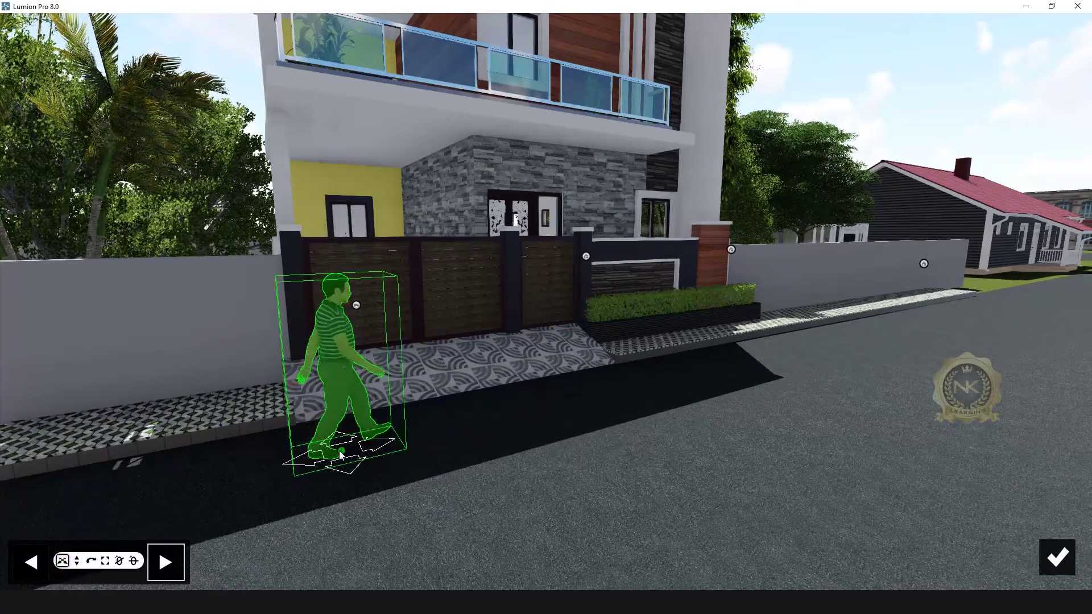
drag(341, 450, 957, 315)
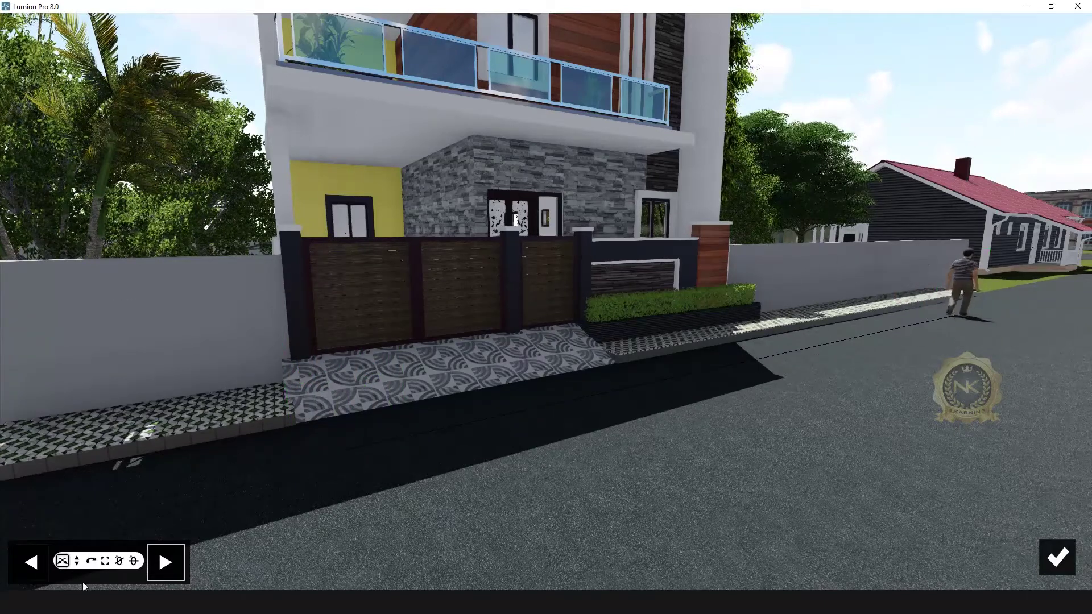
click(31, 562)
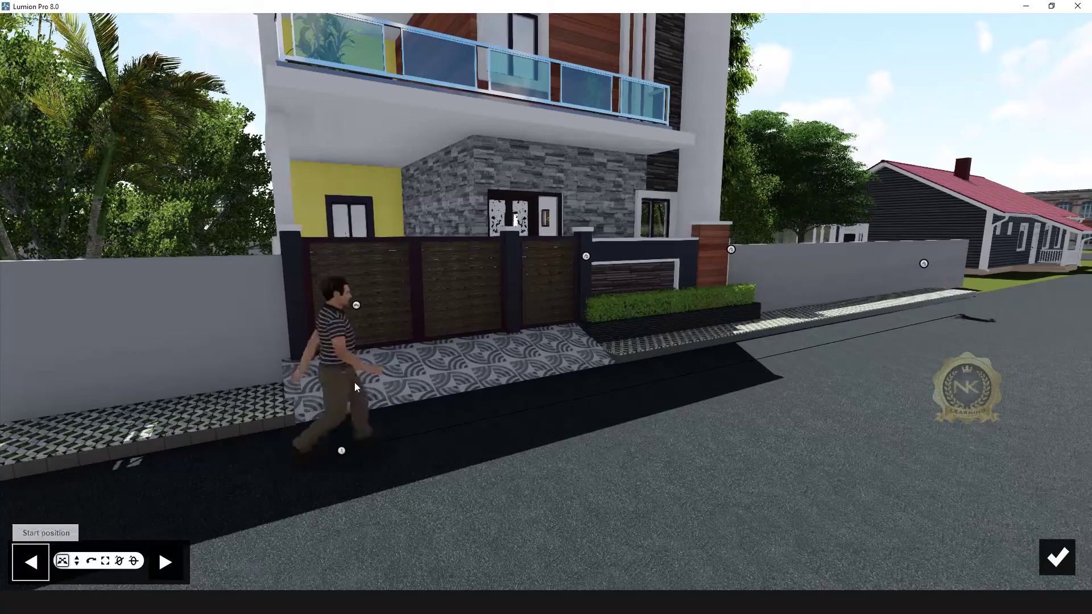
click(1057, 556)
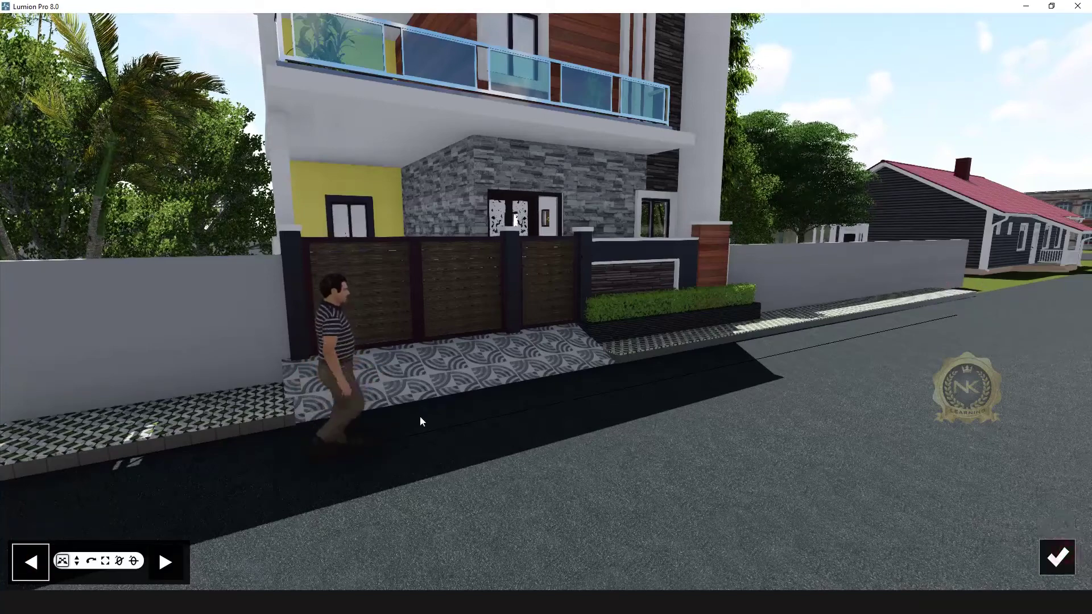
Step: Rewind the clip to the start and preview the man walking past the gate
drag(263, 467, 1, 475)
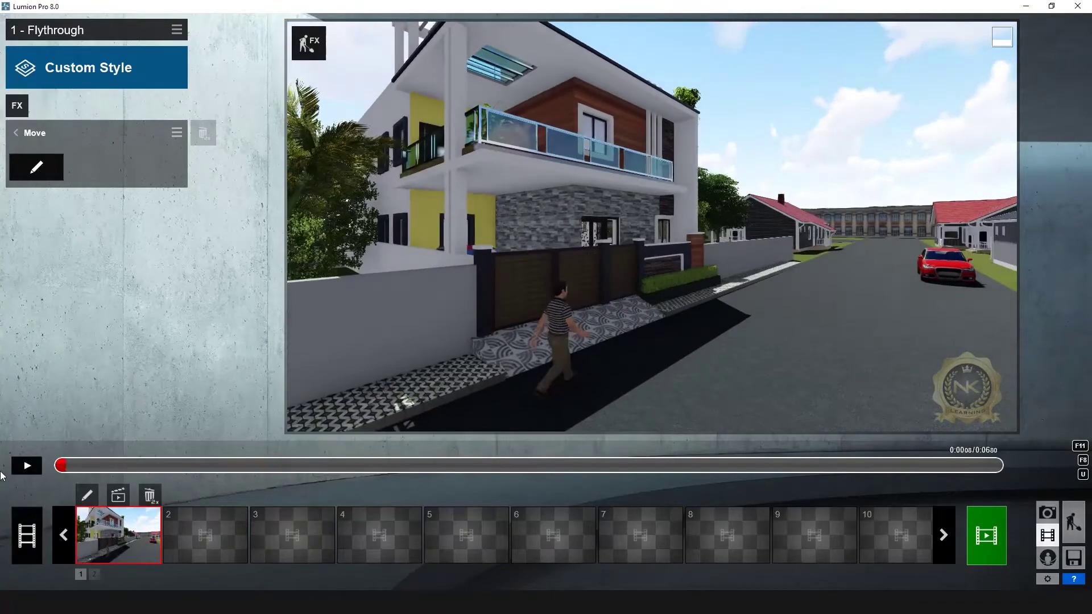
click(27, 467)
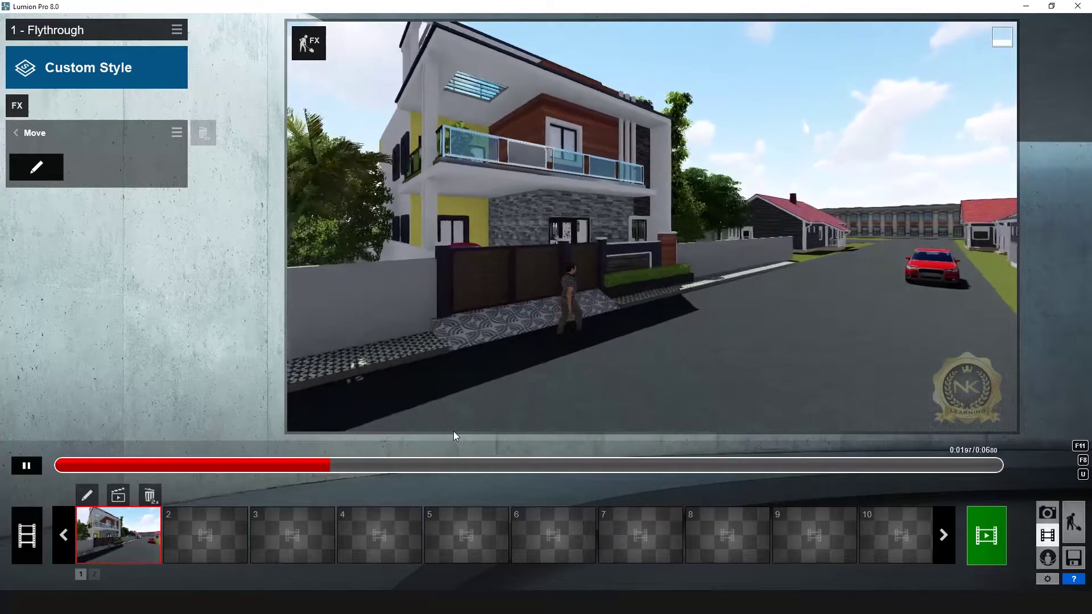
click(28, 466)
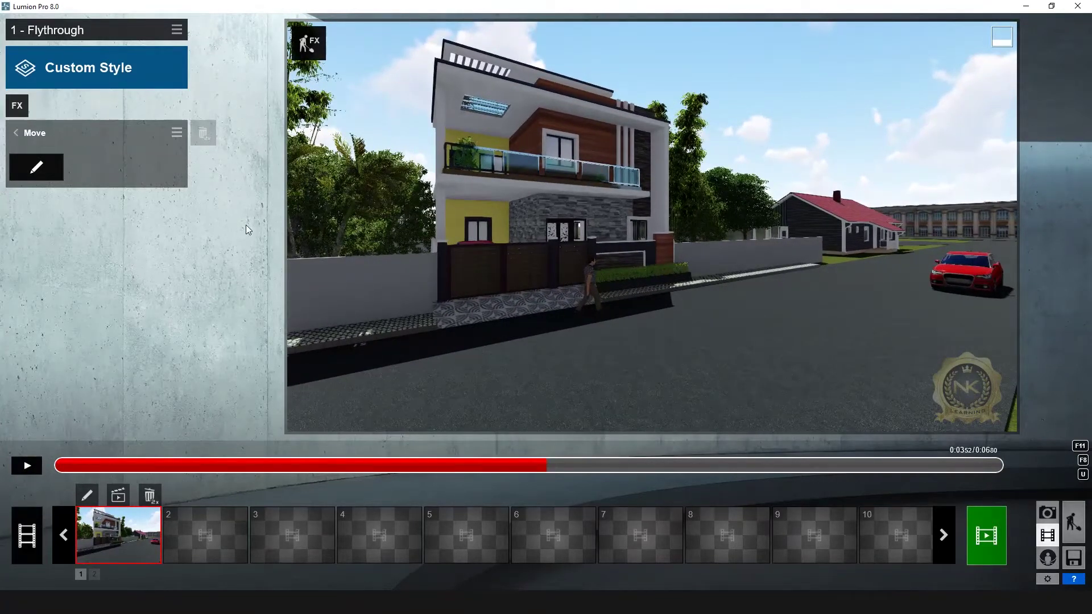
Step: Add the Advanced Move effect to the clip and set the red car's starting keyframe at 0.0 seconds
click(16, 106)
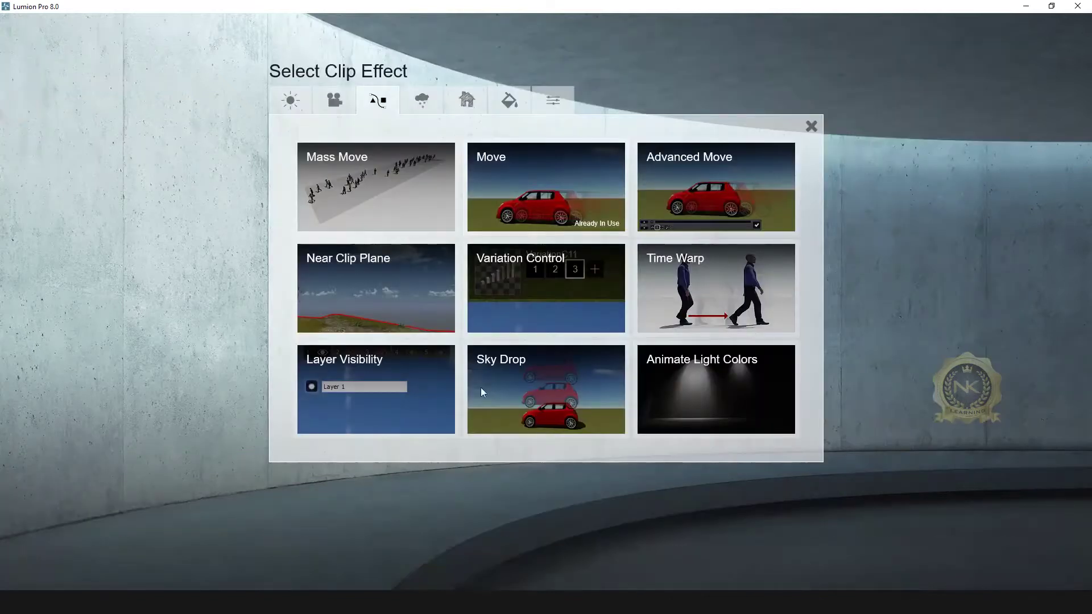
click(712, 192)
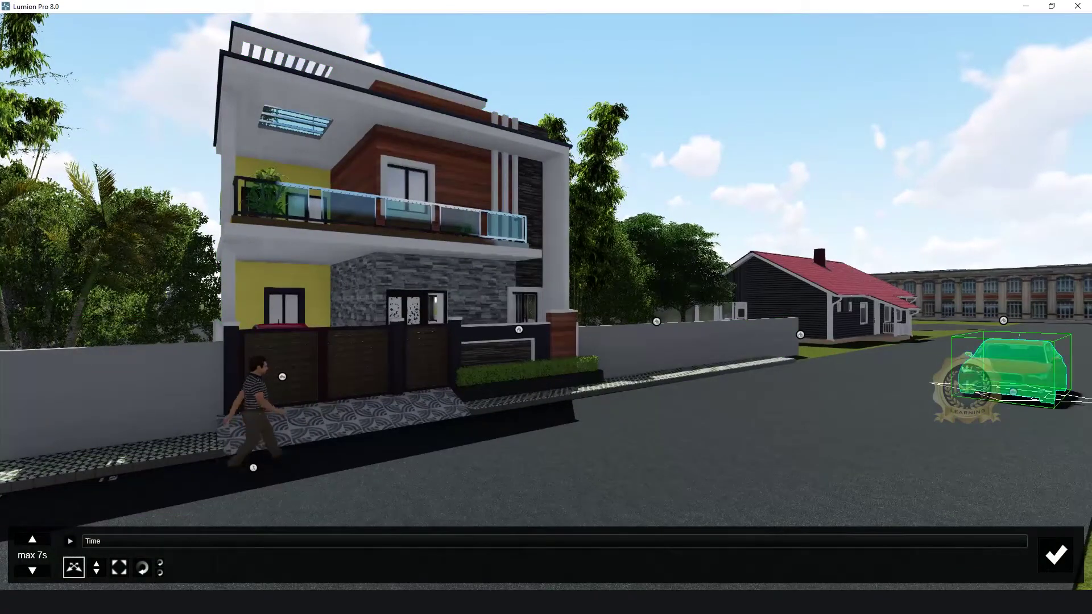
right_drag(1013, 394, 891, 352)
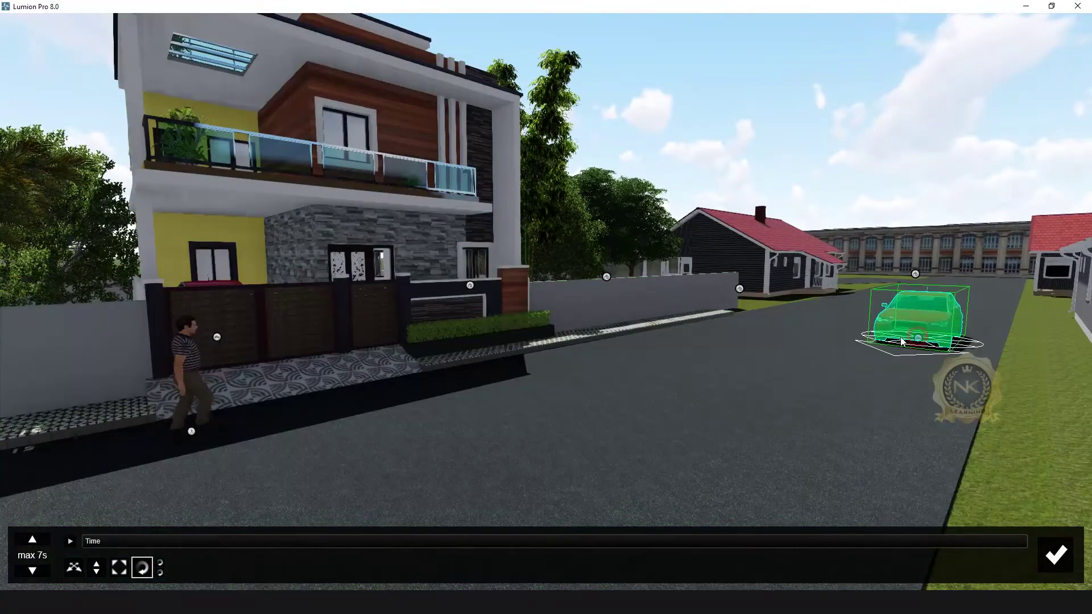
drag(901, 341, 916, 354)
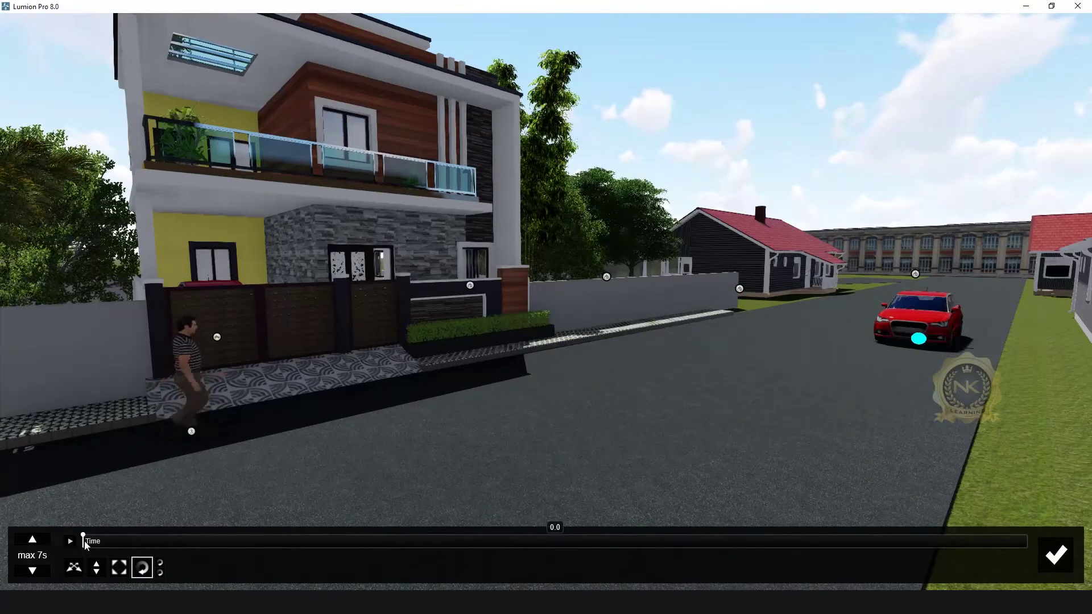
drag(83, 541, 1041, 552)
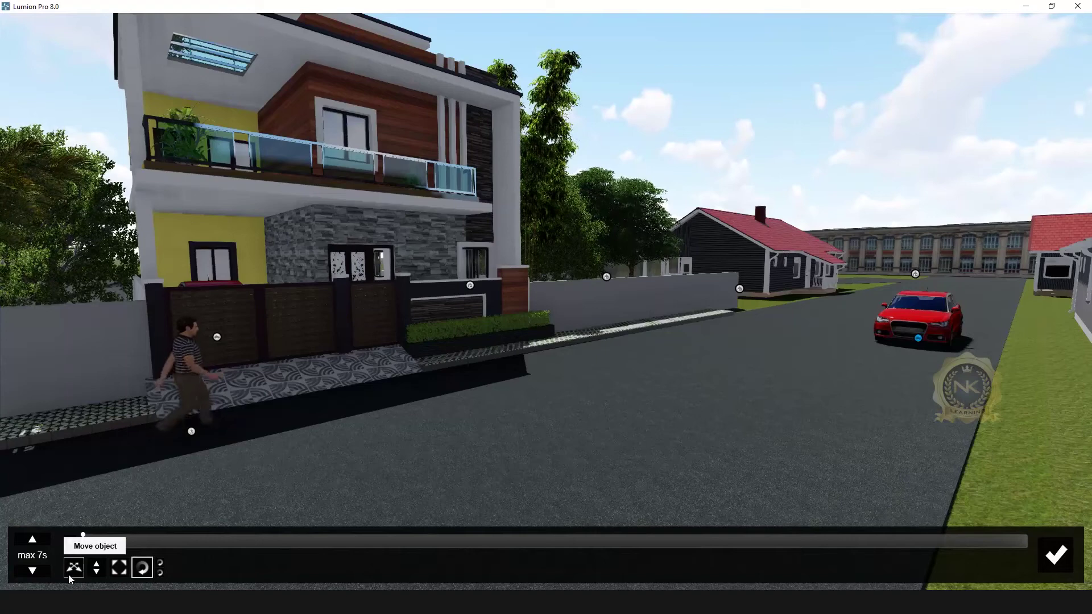
Step: Move the red car down the road past the house for its keyframe at the timeline's end and save the path
right_drag(762, 178, 725, 129)
scroll(687, 164, down, 5)
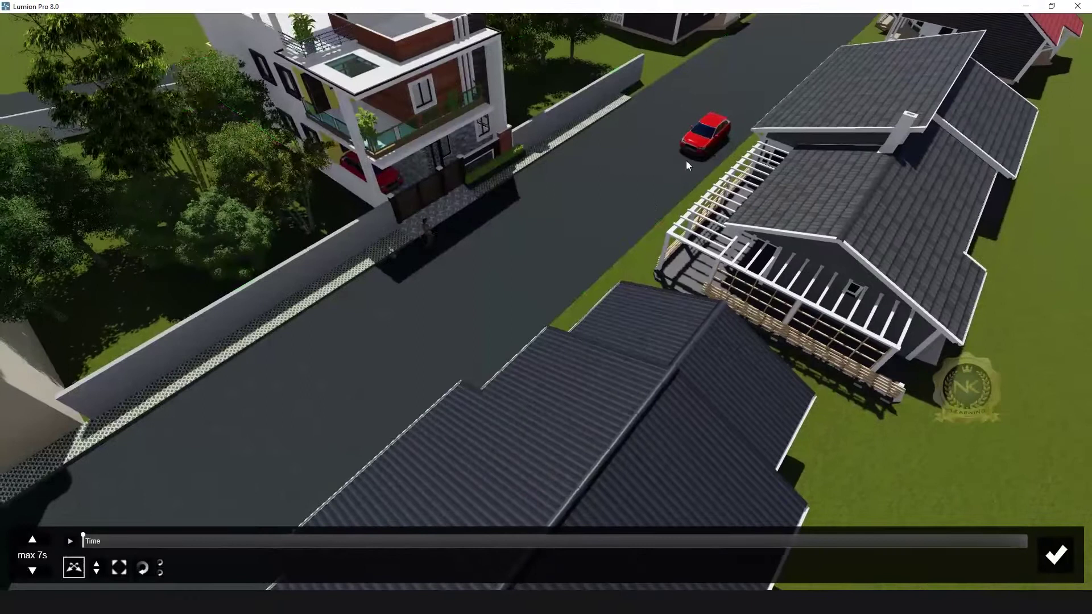
click(703, 147)
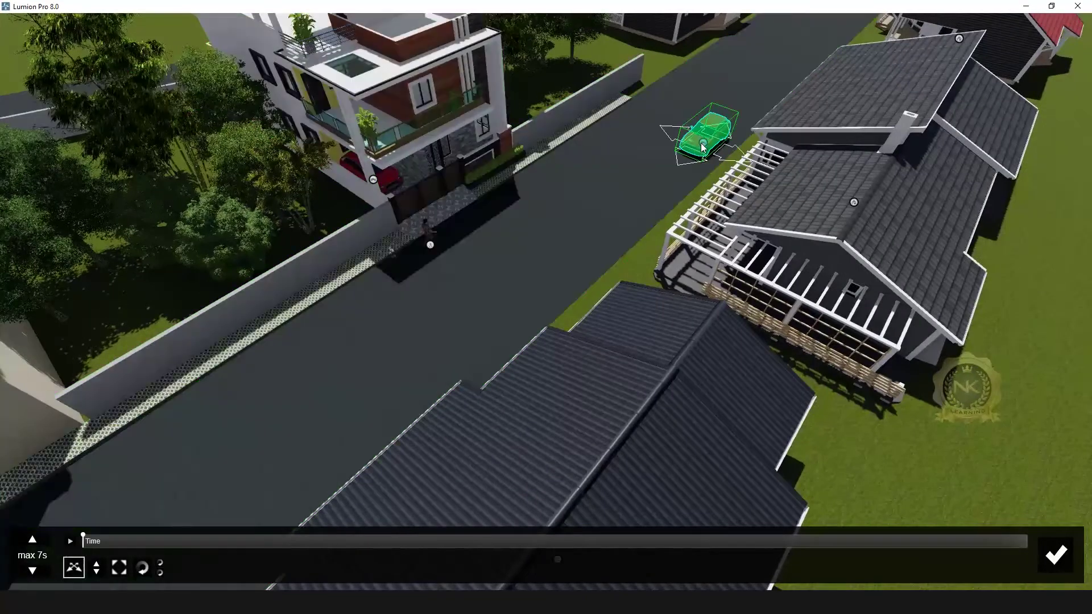
mouse_move(493, 354)
mouse_down()
mouse_move(479, 347)
mouse_move(453, 365)
mouse_move(439, 399)
mouse_move(429, 397)
mouse_up()
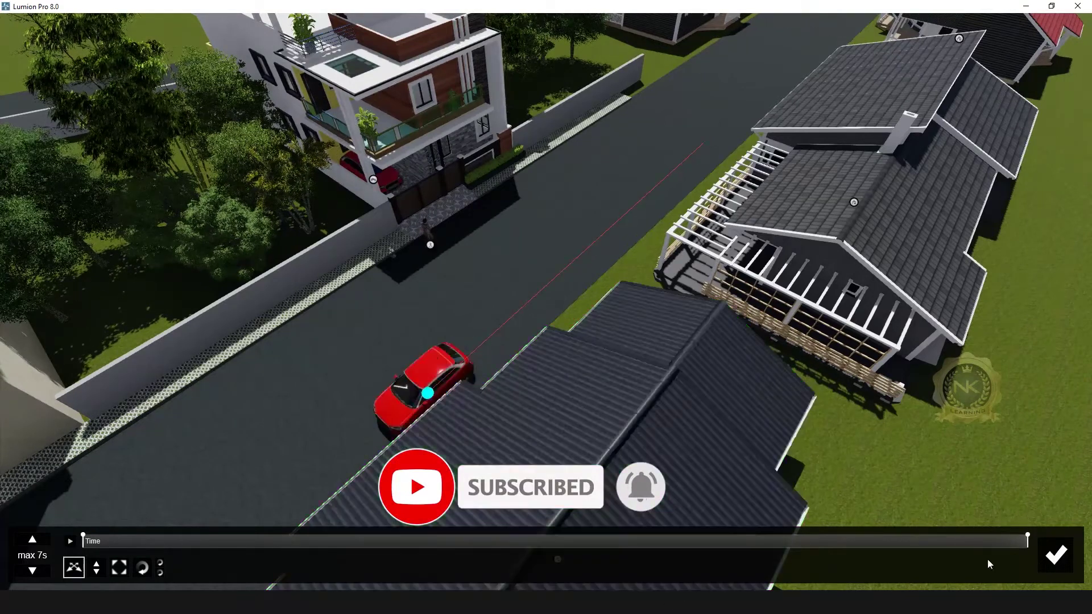
click(1058, 559)
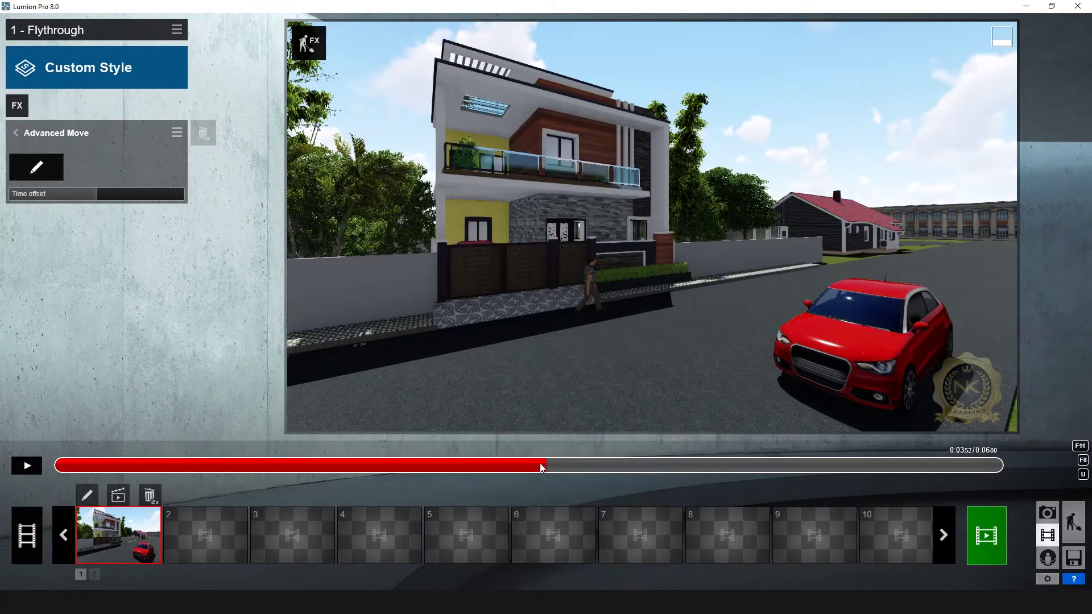
Step: Rewind the clip, play it and scrub ahead to examine how the red car and walking man move past the house
drag(542, 468, 1, 488)
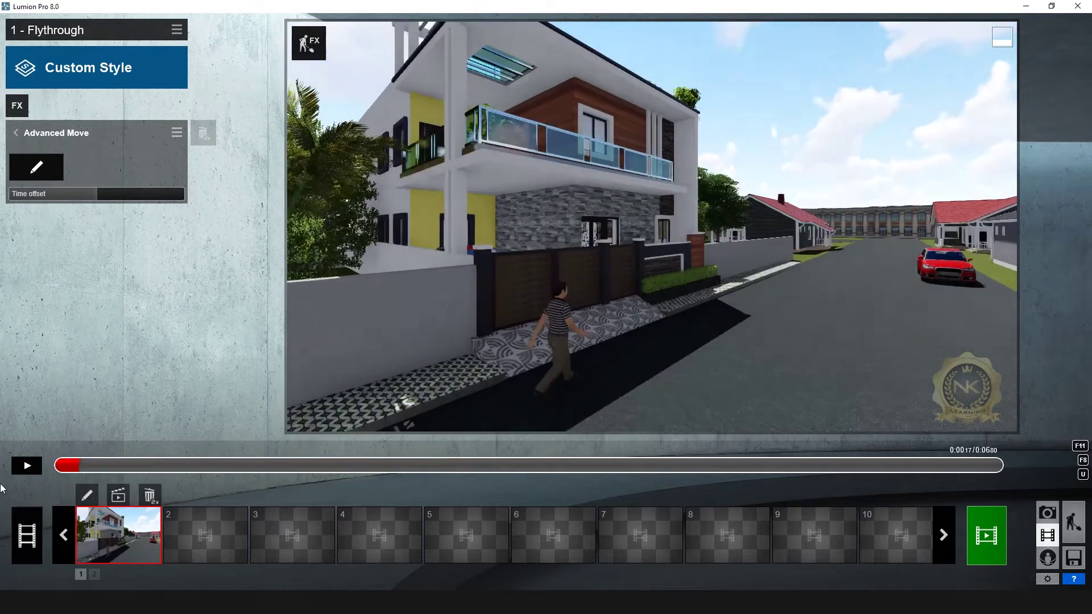
click(30, 465)
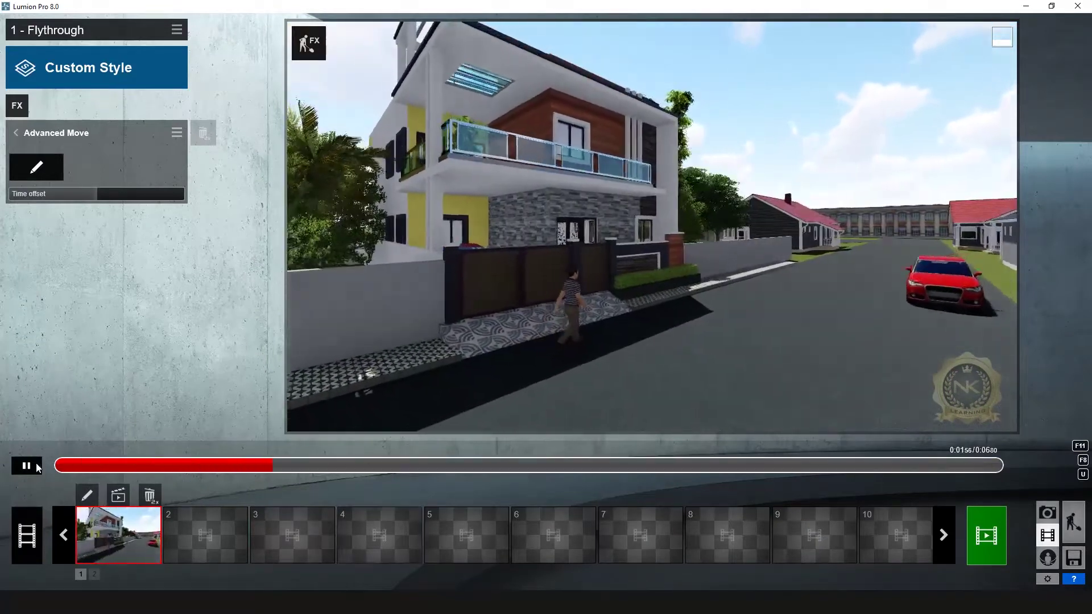
click(27, 465)
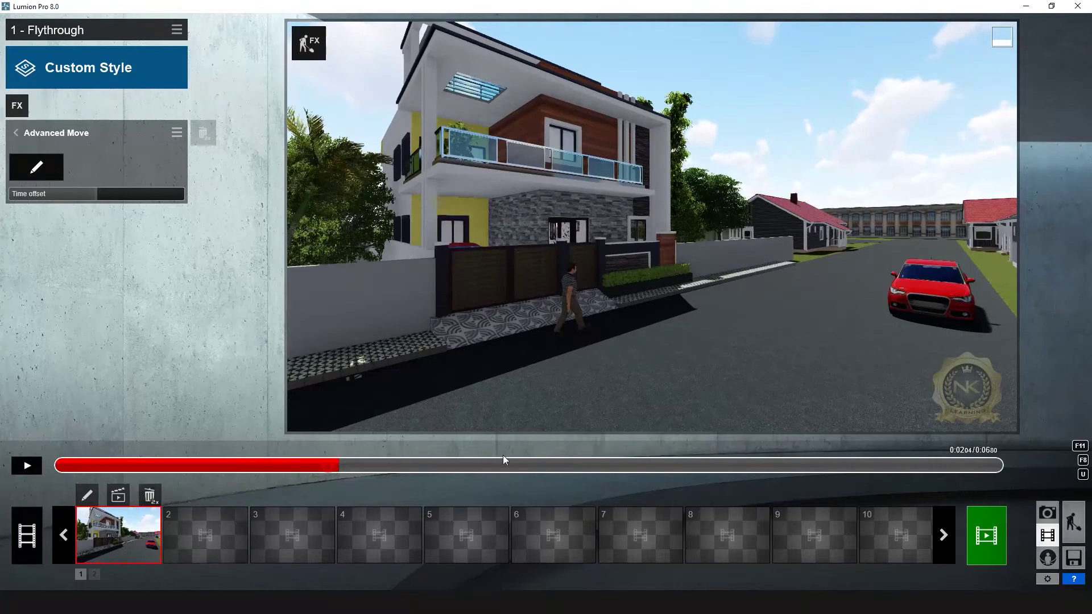
drag(504, 460, 776, 456)
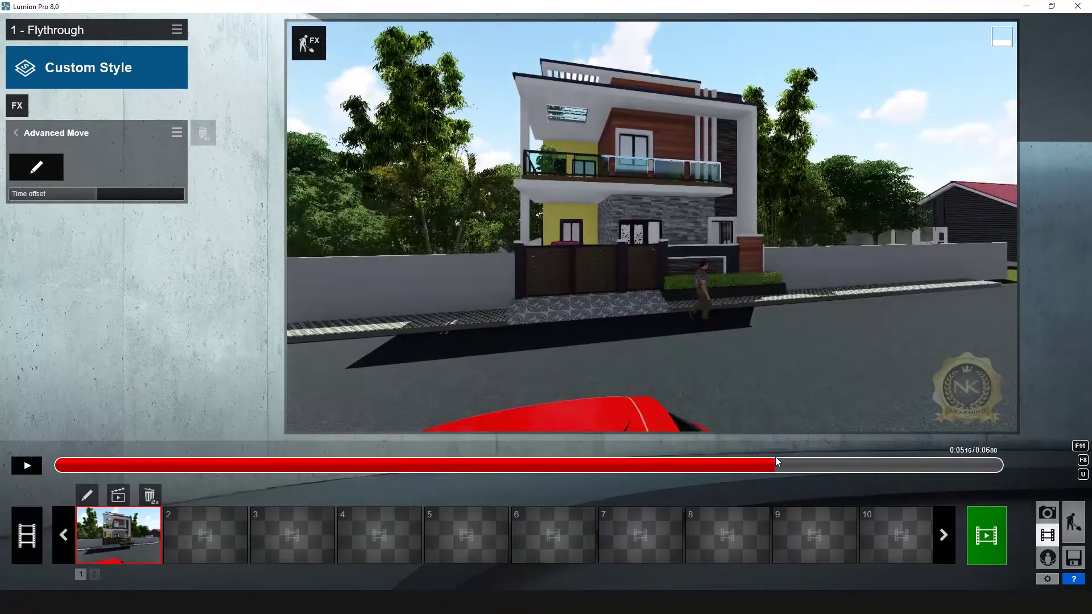
Step: Lower the third camera keyframe, facing the house front, to a height of 1.59 m and save the updated camera path
click(1077, 526)
click(1047, 534)
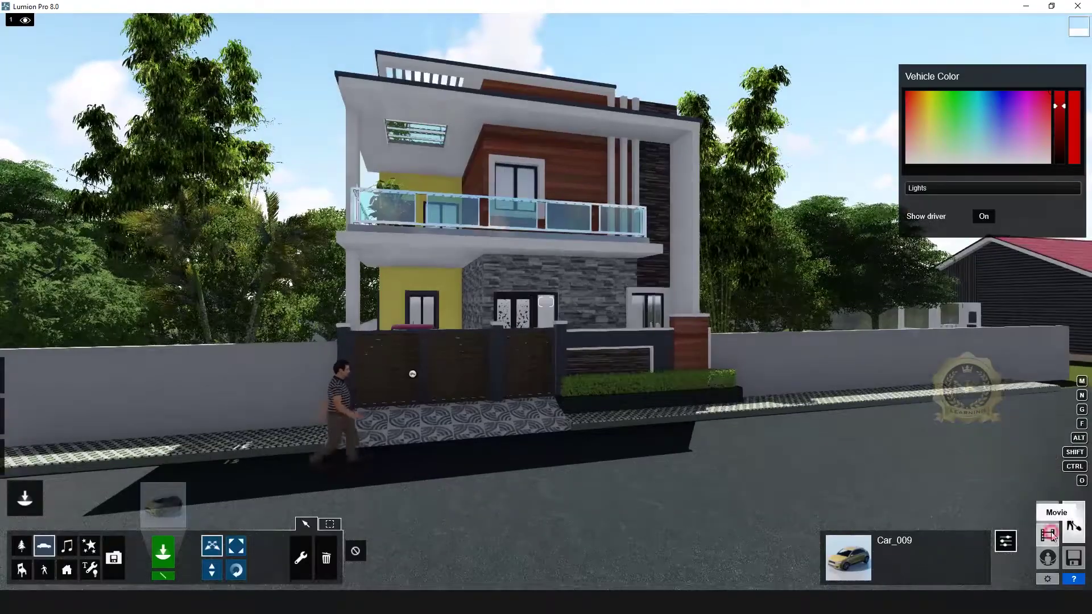
click(115, 524)
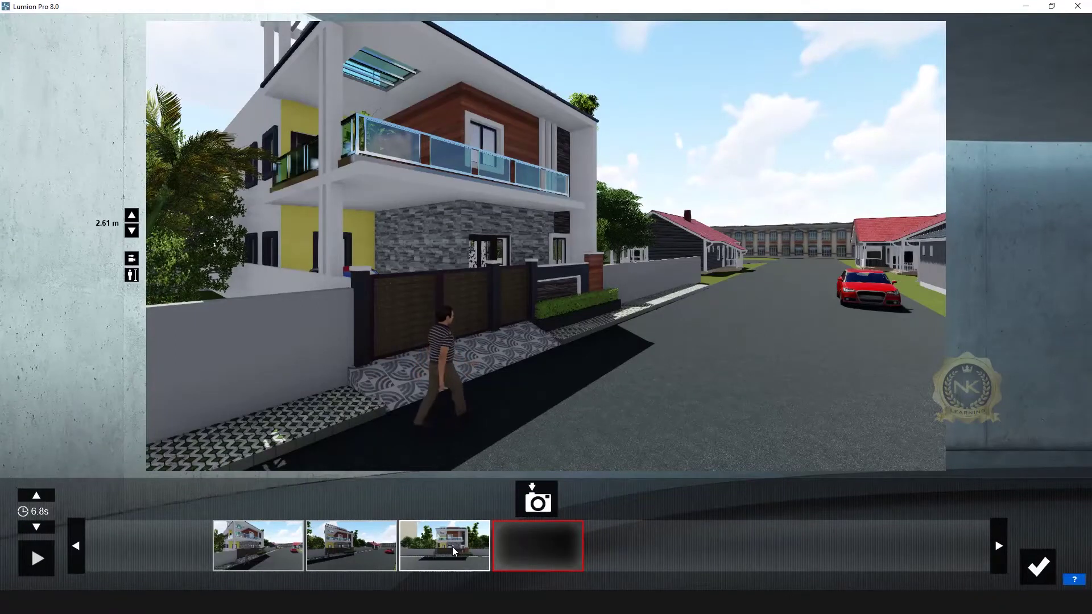
click(452, 547)
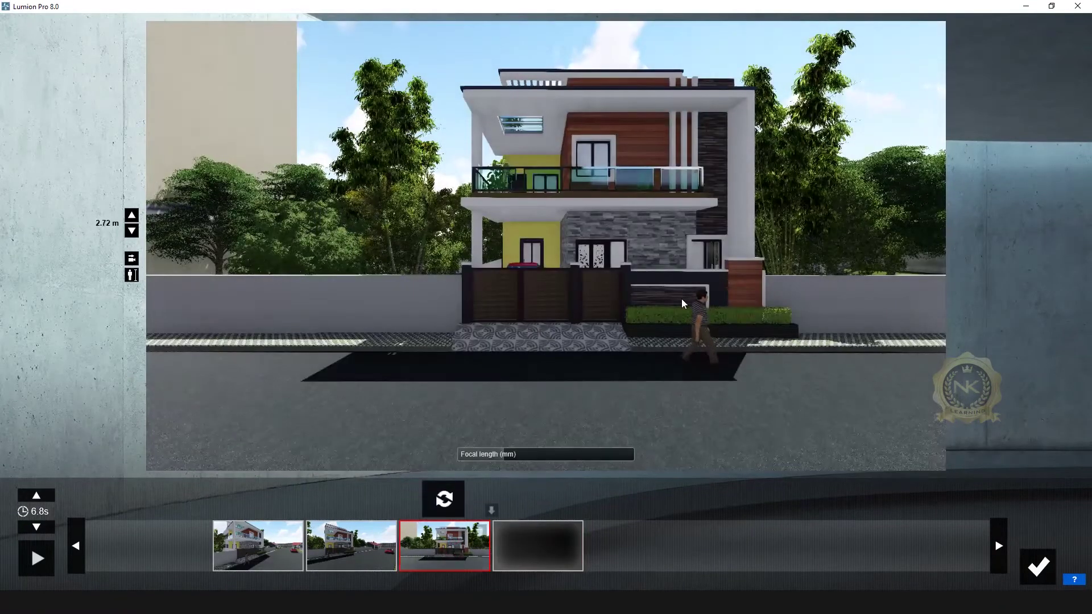
key(e)
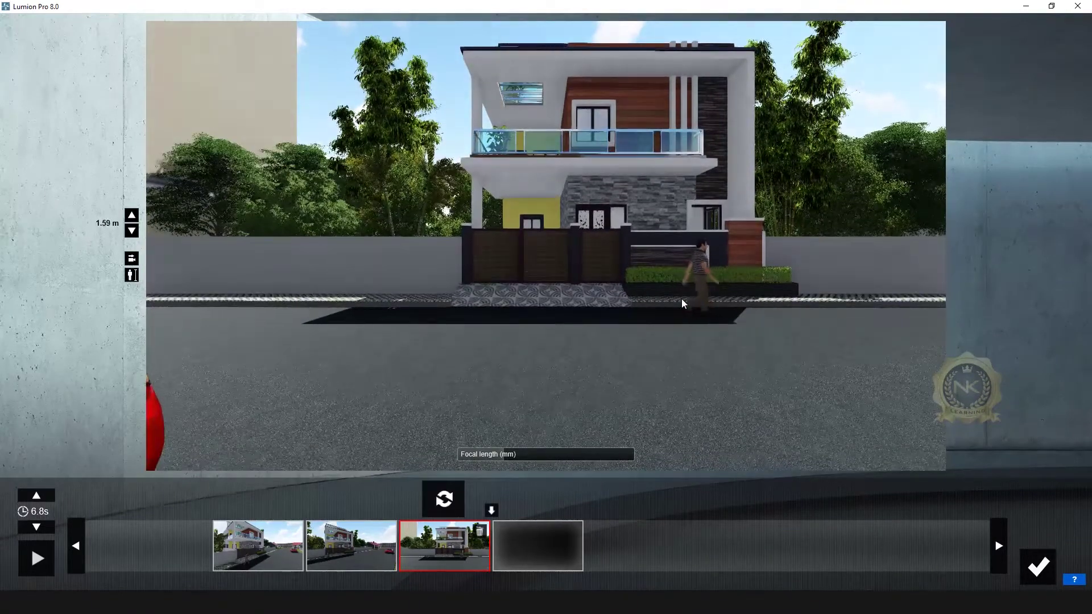
click(471, 526)
click(1038, 566)
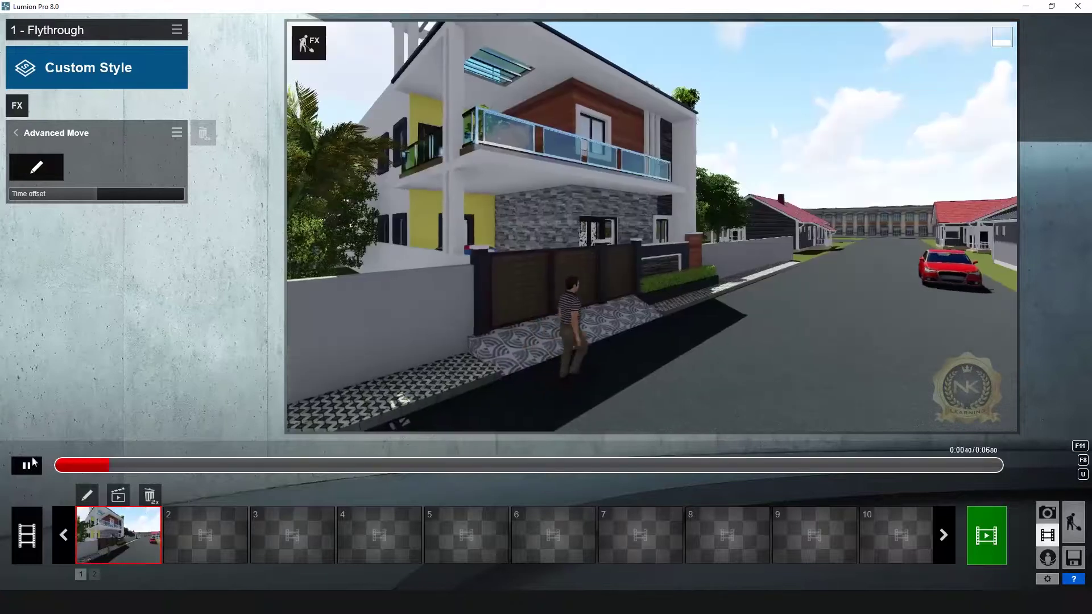
Step: Preview the clip briefly, reopen its camera path and lower the third keyframe to a height of 0.9 m, updating its snapshot
click(26, 466)
click(87, 496)
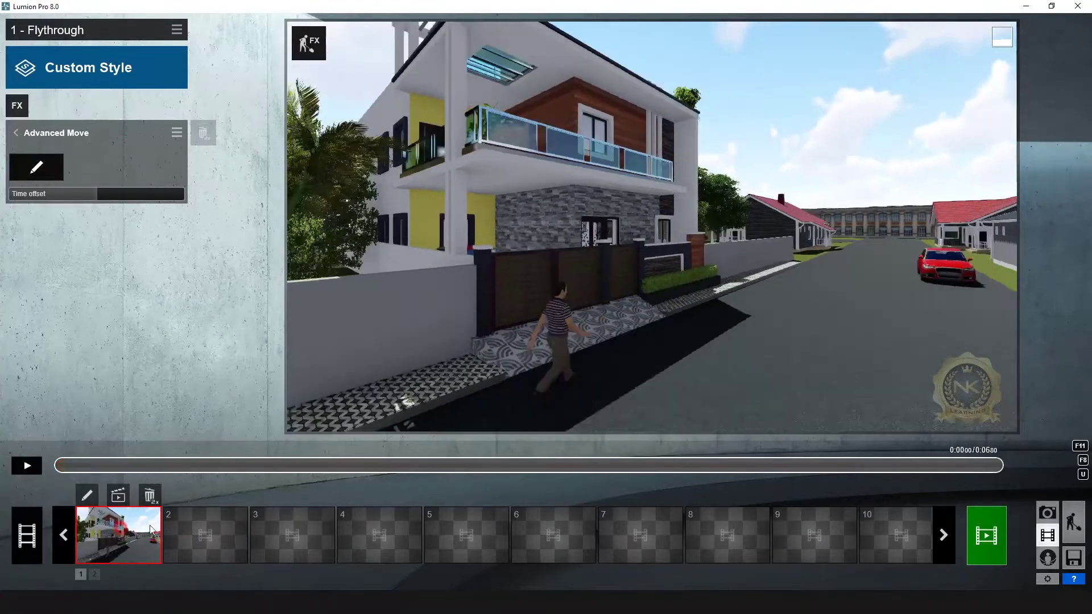
click(459, 552)
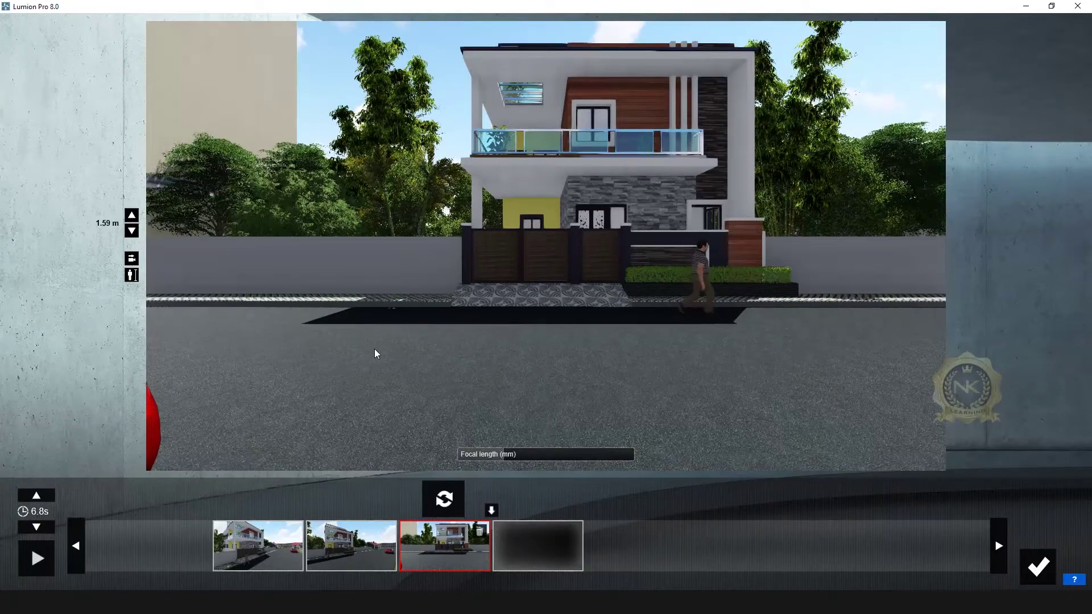
key(e)
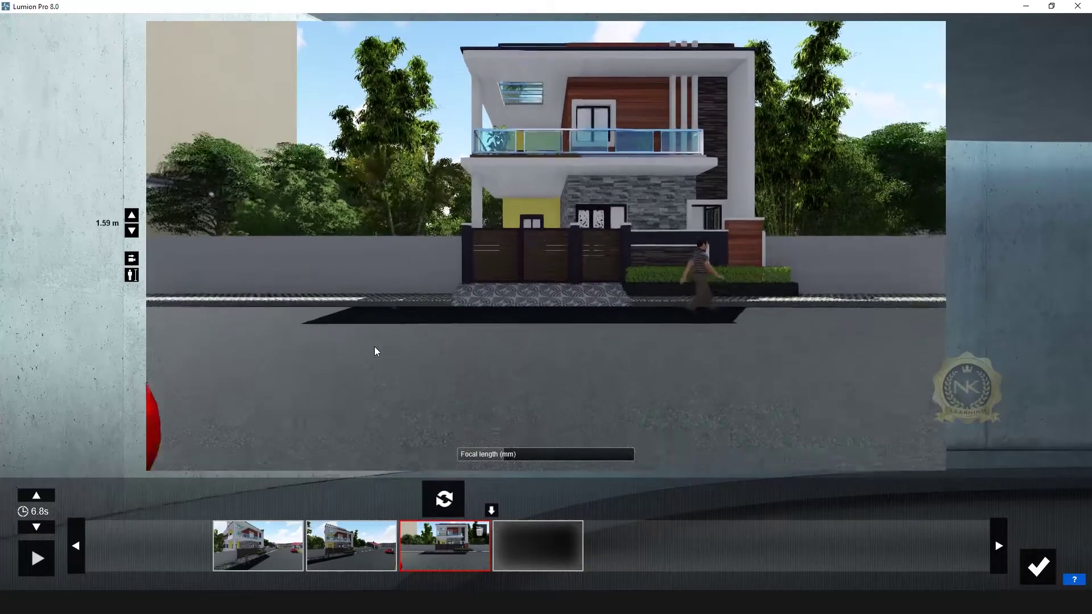
click(456, 507)
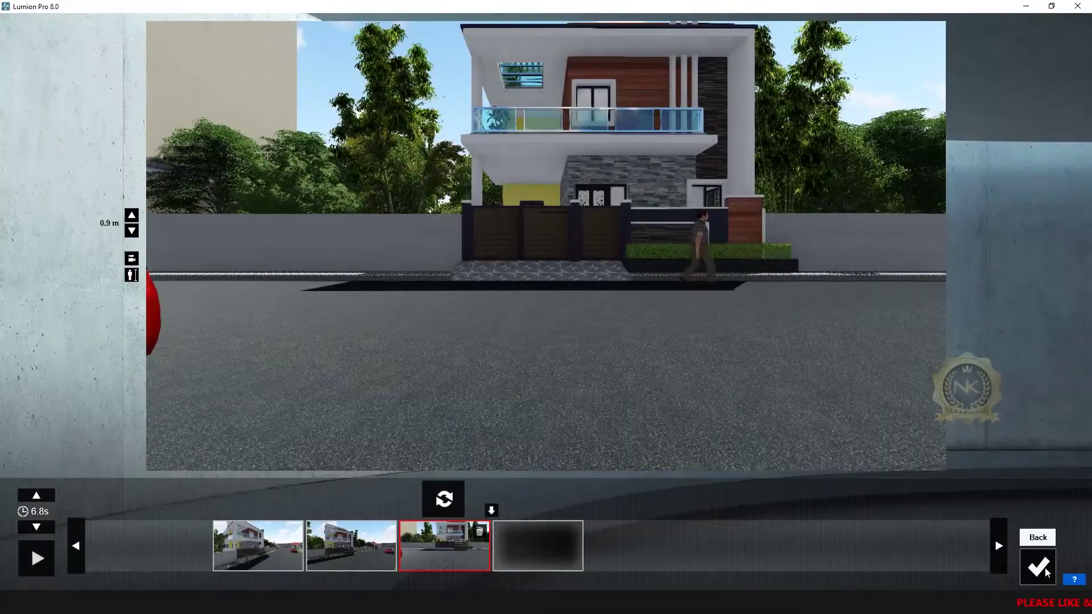
Step: Set the second camera keyframe's height to 2.06 m, update its snapshot and preview the revised clip
click(372, 538)
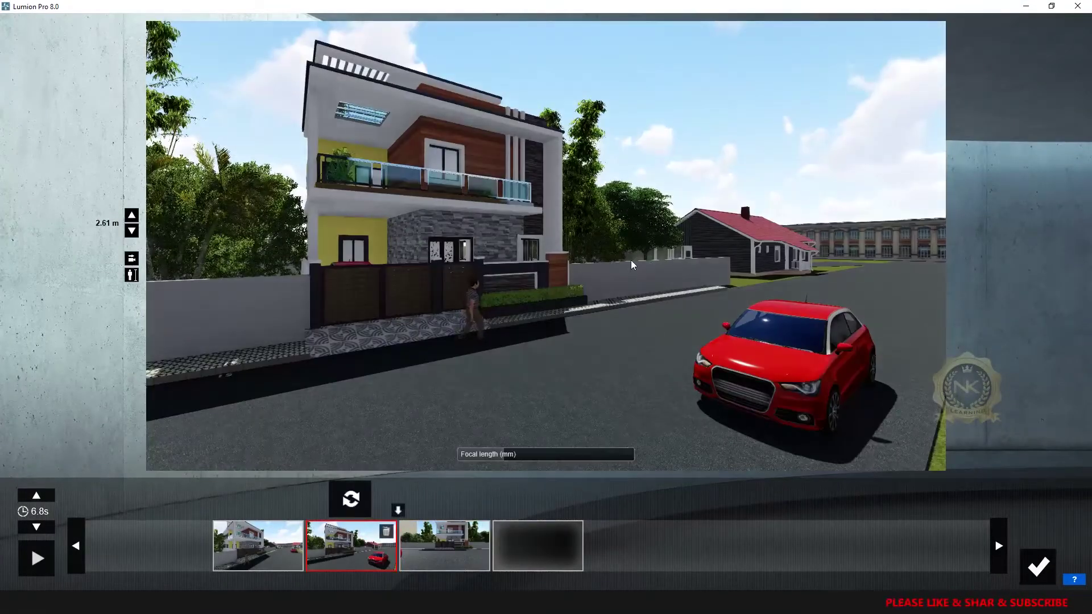
key(e)
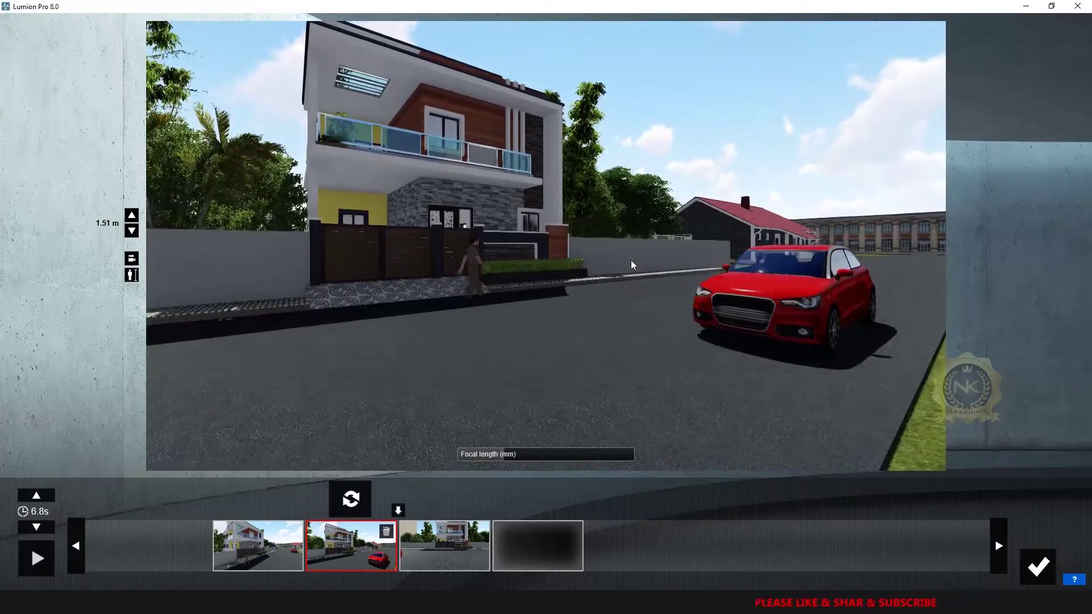
key(q)
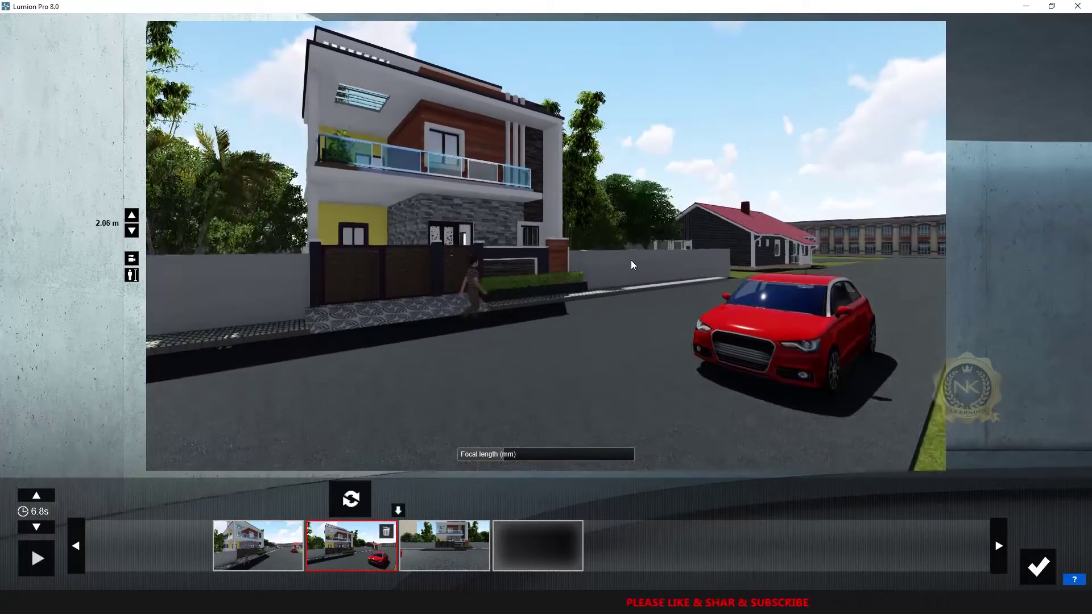
click(345, 499)
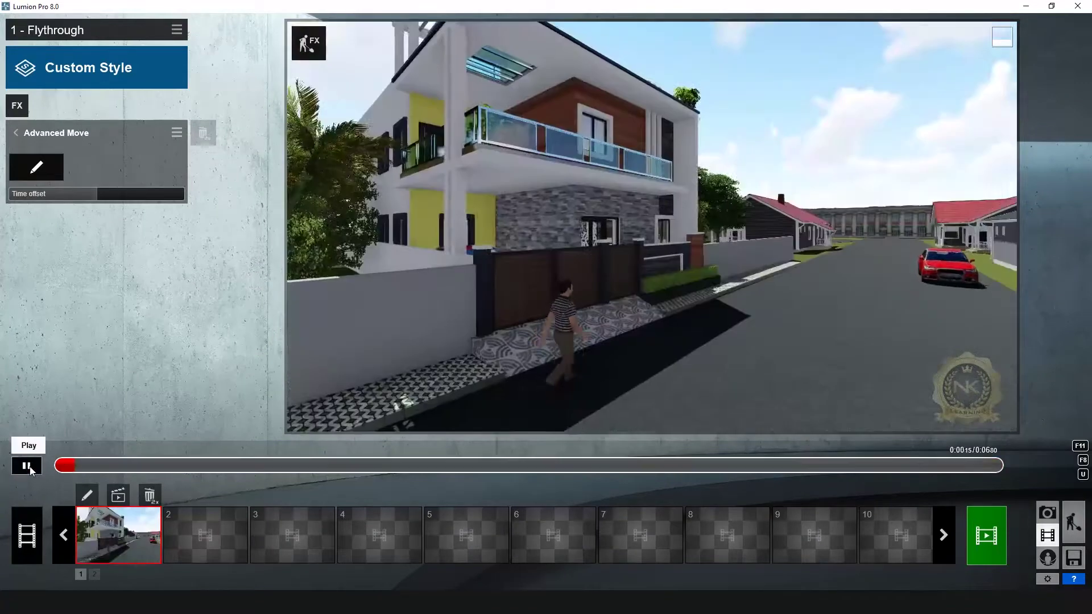
drag(129, 469, 882, 491)
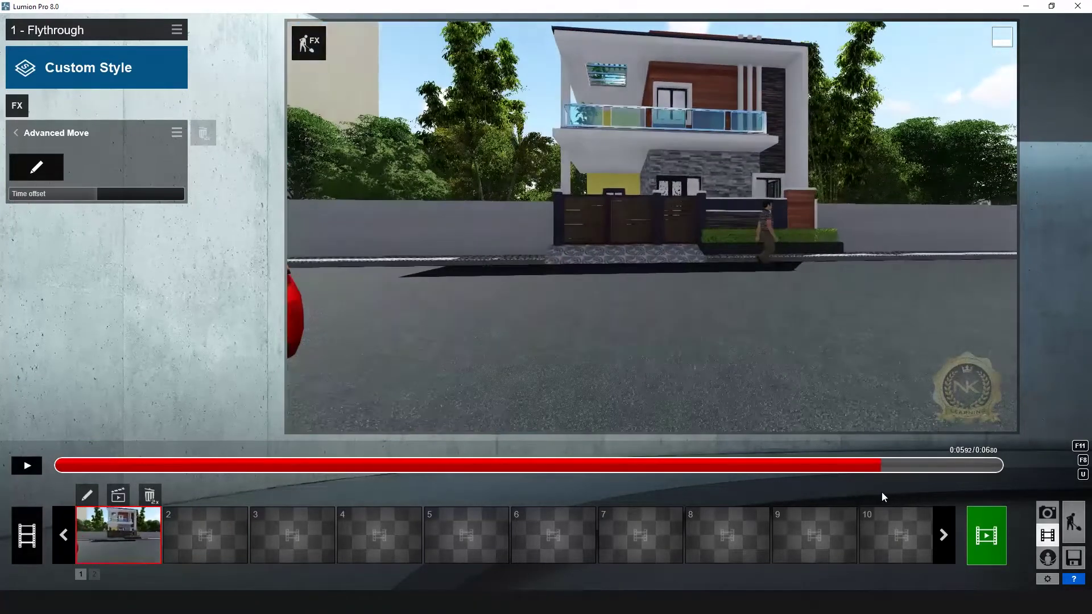
Step: Render the entire movie as a Full HD 1920x1080 MP4 at 30 frames per second, saved to the Desktop as ANIMATION
click(991, 535)
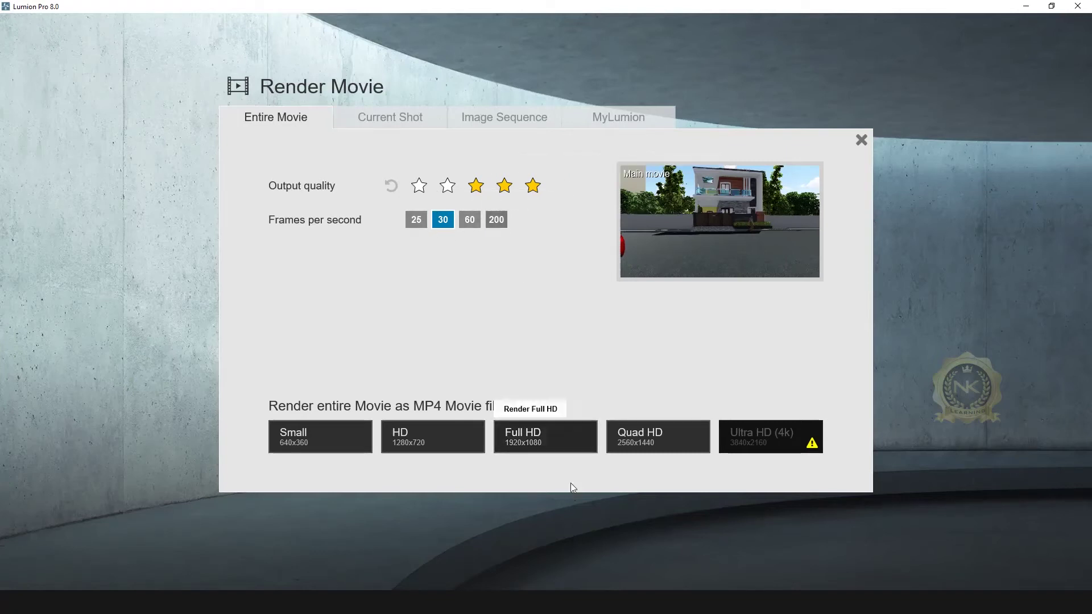
click(532, 444)
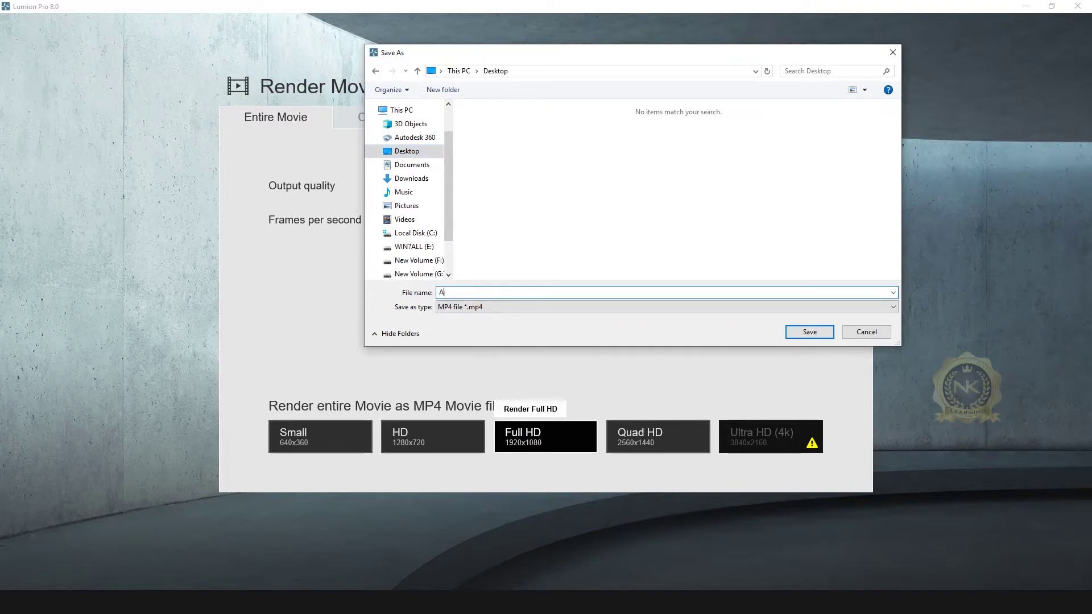
click(809, 332)
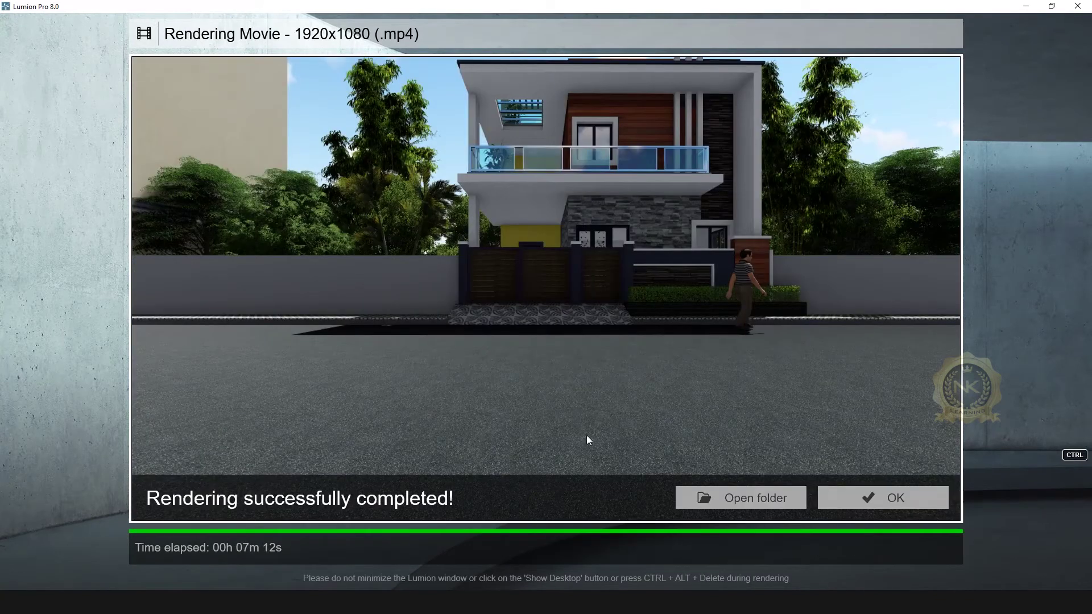
Step: Open the render's output folder and play the ANIMATION video full screen
click(763, 499)
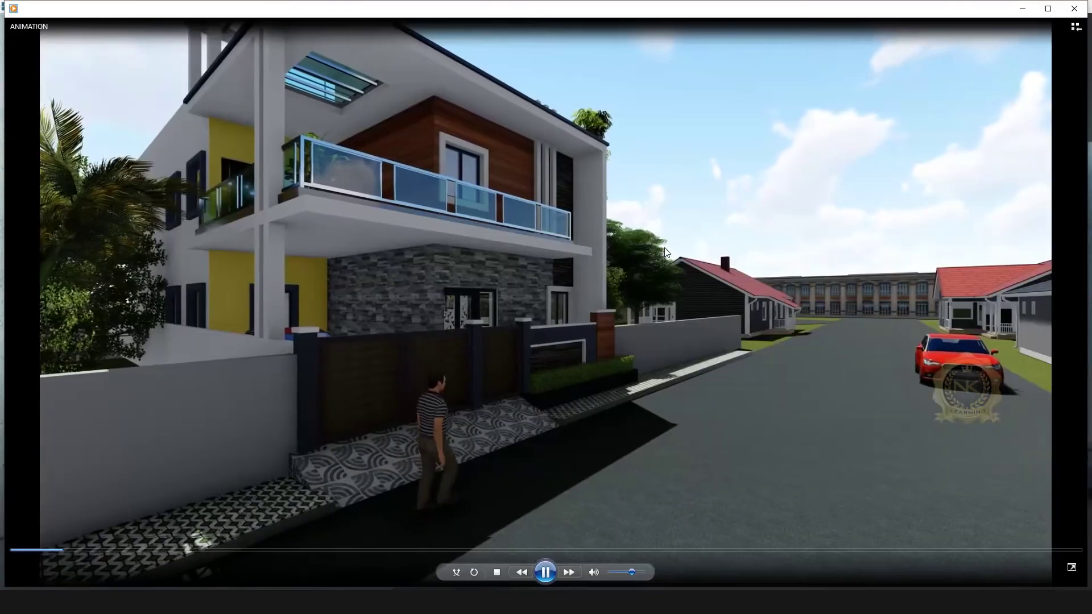
double_click(665, 247)
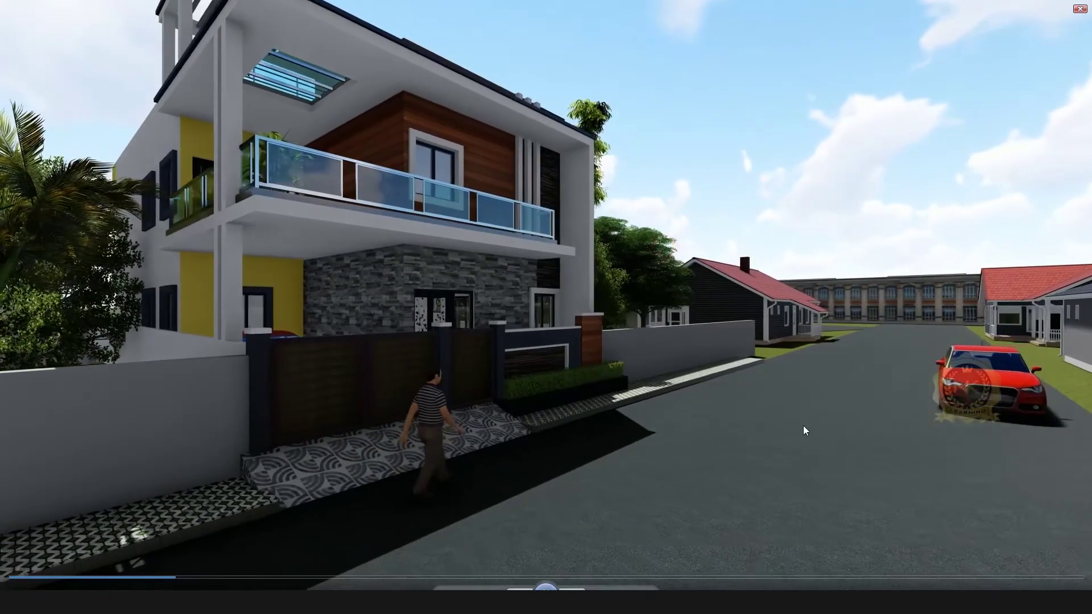